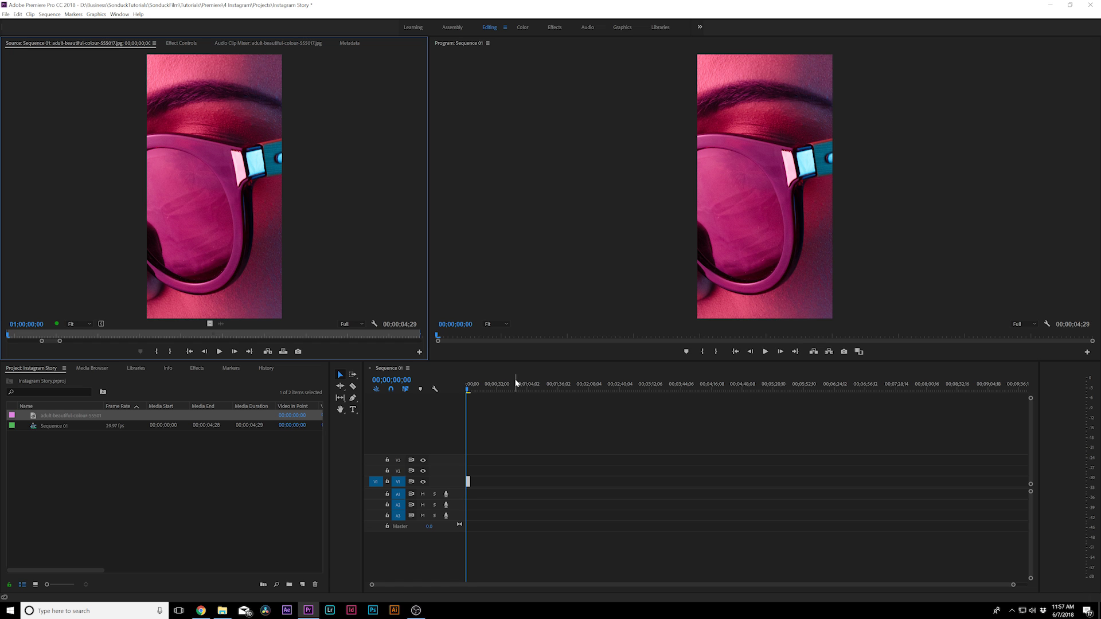
{"action": "left_click", "coordinate": [207, 612]}
{"action": "left_click", "coordinate": [466, 465]}
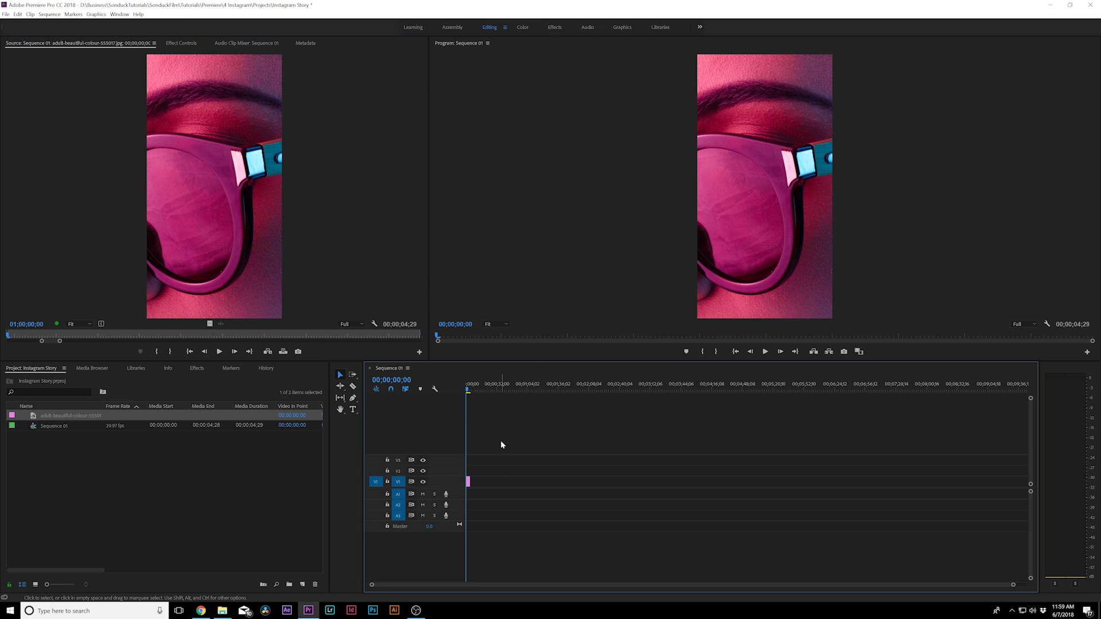
- Examine the horizontal and vertical frame size in the settings of Sequence 01
{"action": "left_click", "coordinate": [49, 13]}
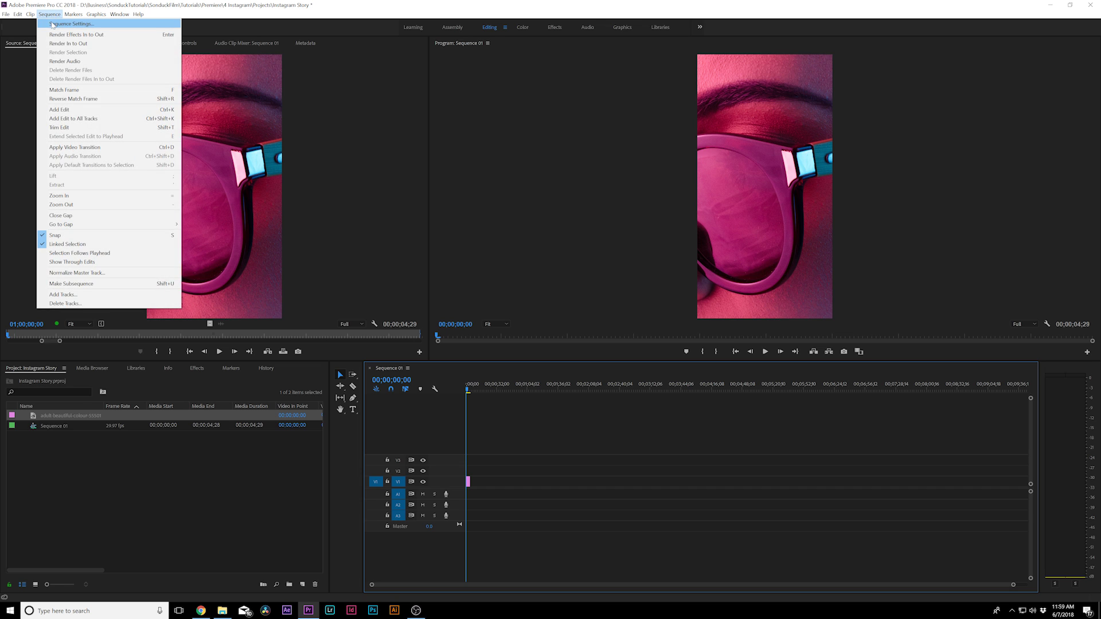
{"action": "left_click", "coordinate": [52, 24]}
{"action": "left_click", "coordinate": [549, 201]}
{"action": "left_click", "coordinate": [498, 201]}
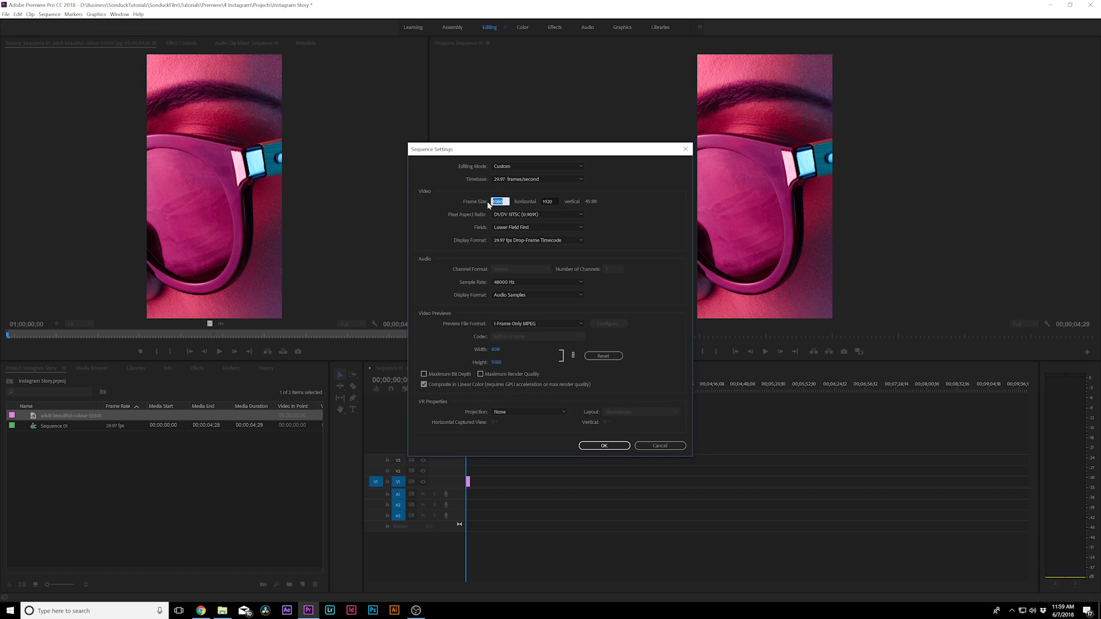
{"action": "left_click", "coordinate": [549, 201]}
{"action": "left_click", "coordinate": [605, 446]}
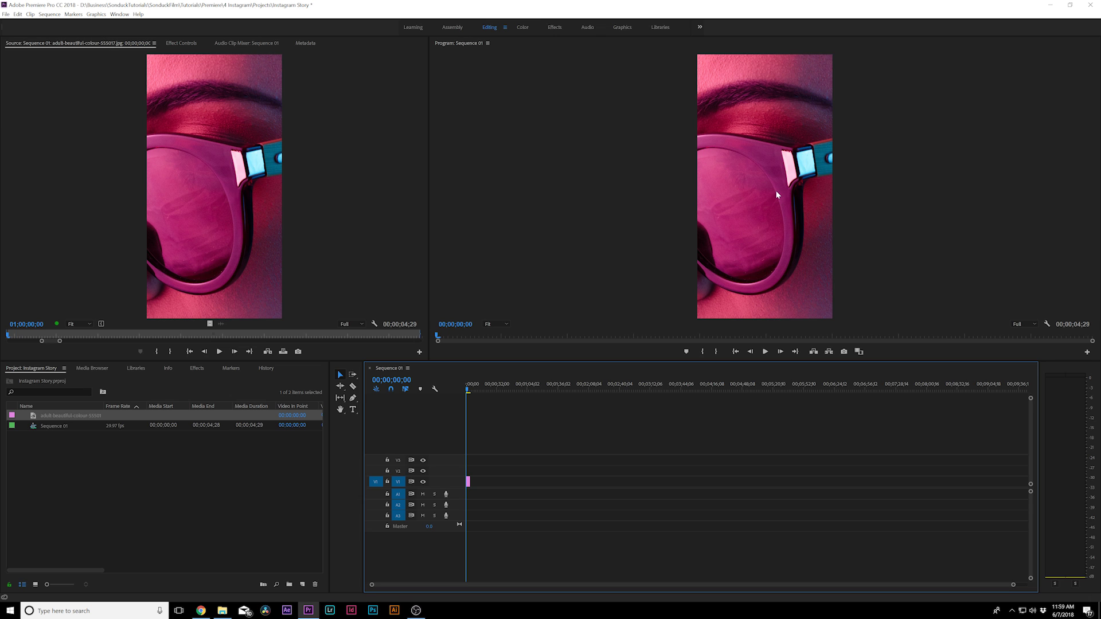
- Scale the photo clip on track V1 down to 40 so more of the woman's face fits the vertical frame
{"action": "double_click", "coordinate": [467, 482]}
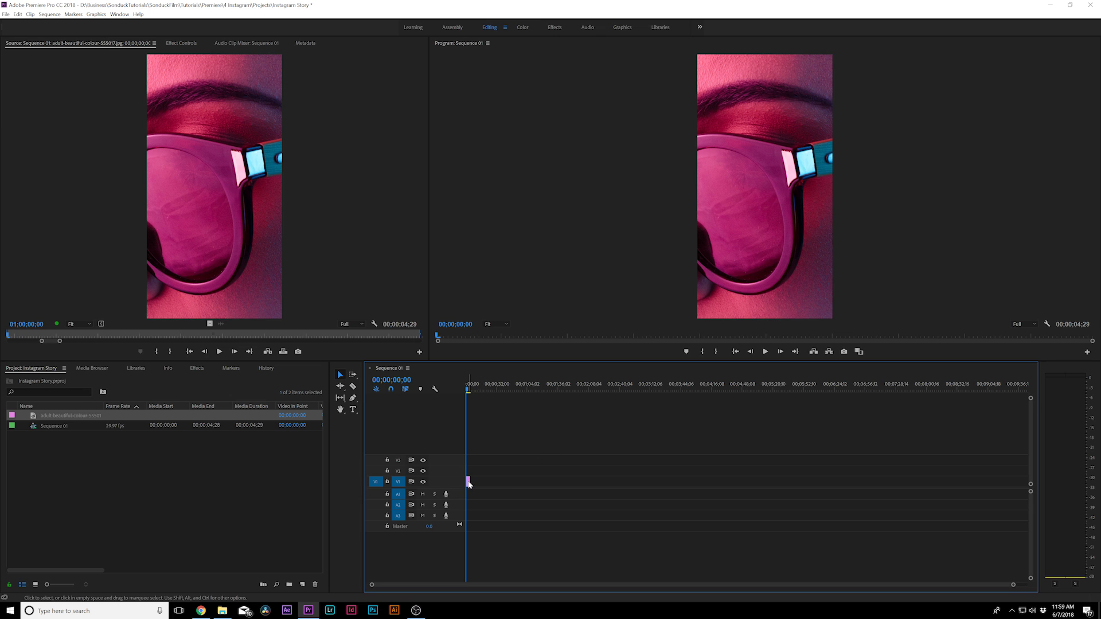
{"action": "left_click", "coordinate": [169, 43]}
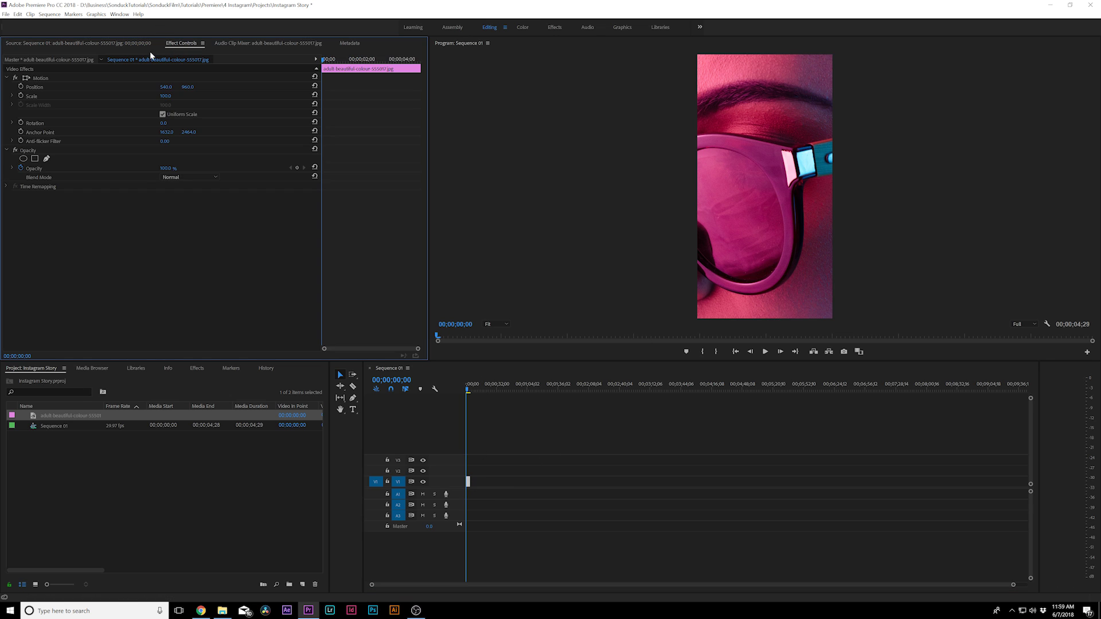
{"action": "left_click_drag", "start_coordinate": [165, 96], "coordinate": [191, 86]}
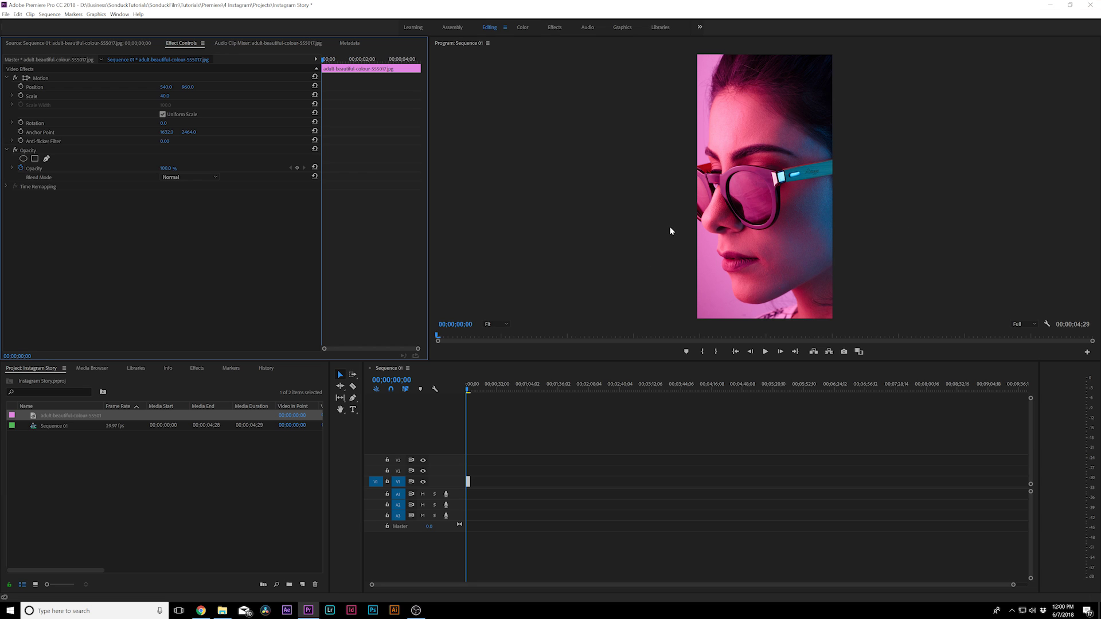
{"action": "left_click", "coordinate": [510, 445]}
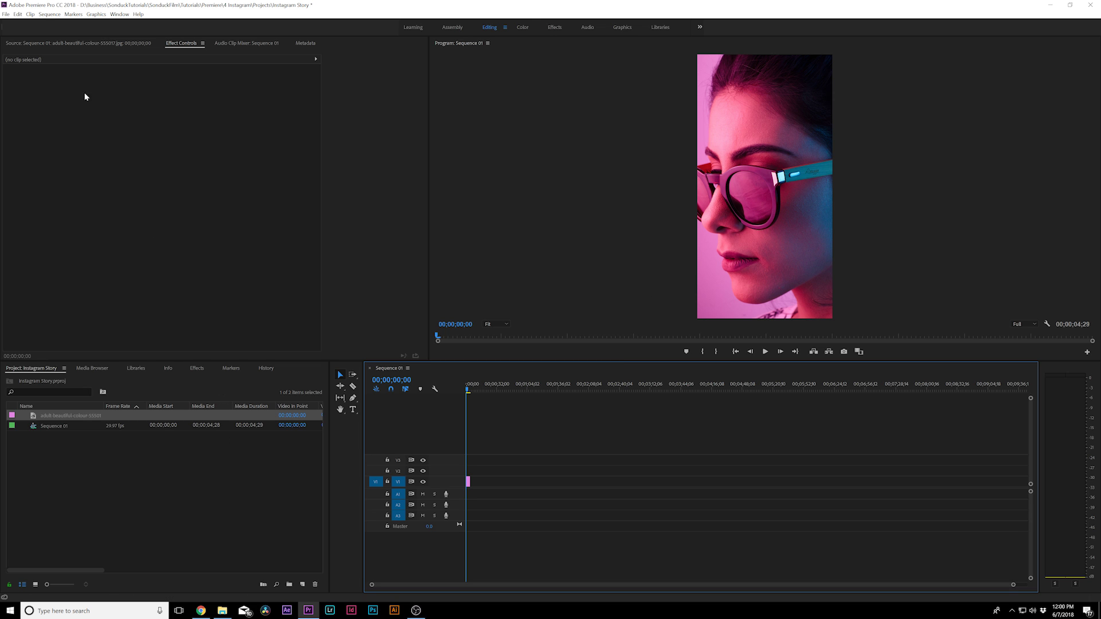
- Create a 1080 by 1920 legacy title named Title 01 containing the text SUMMER SALE
{"action": "left_click", "coordinate": [6, 15]}
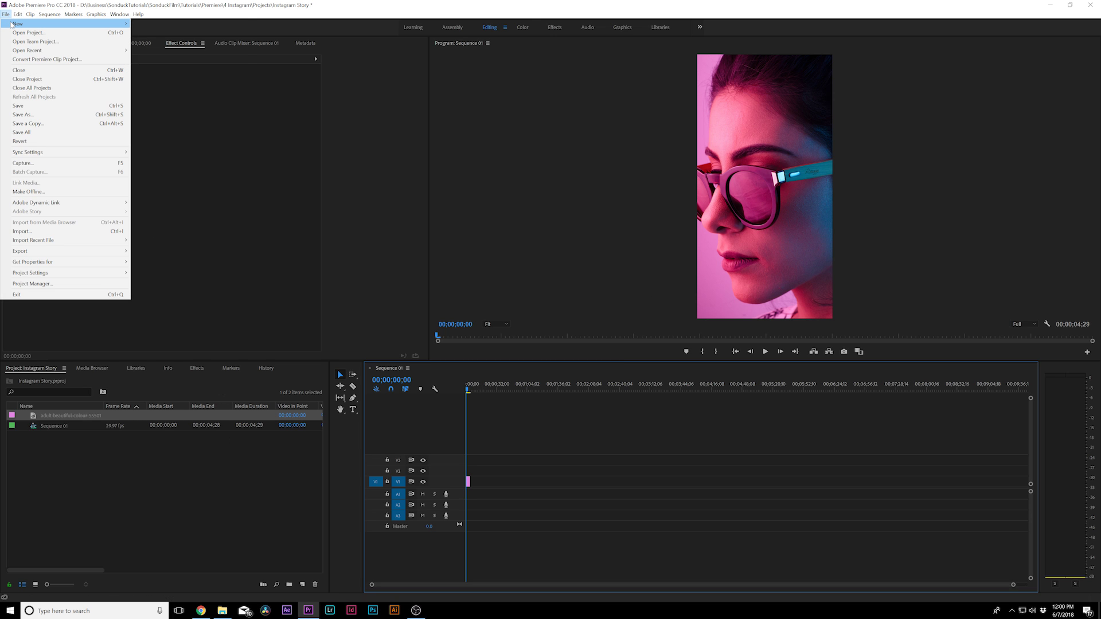
{"action": "mouse_move", "coordinate": [34, 24]}
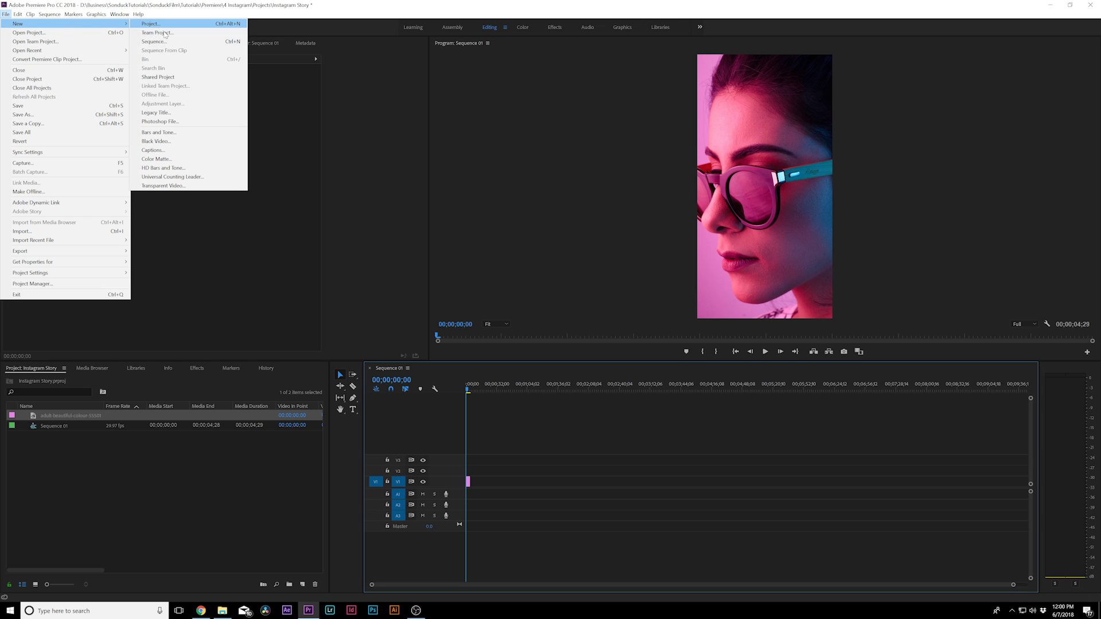
{"action": "left_click", "coordinate": [154, 115]}
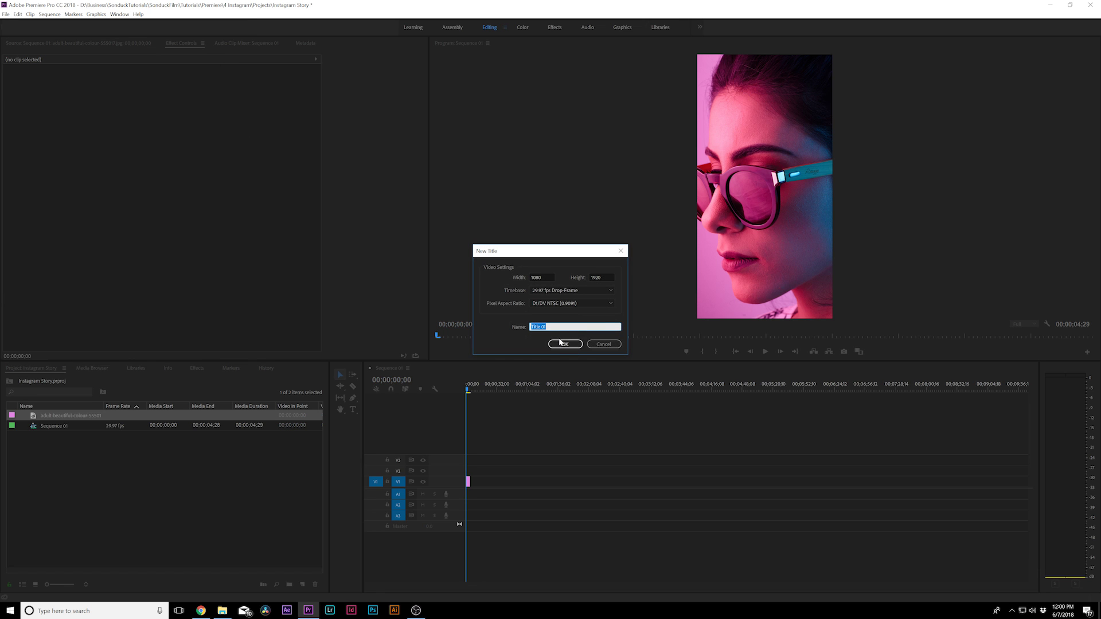
{"action": "left_click", "coordinate": [562, 344]}
{"action": "left_click_drag", "start_coordinate": [160, 33], "coordinate": [265, 58]}
{"action": "left_click", "coordinate": [127, 83]}
{"action": "left_click", "coordinate": [275, 212]}
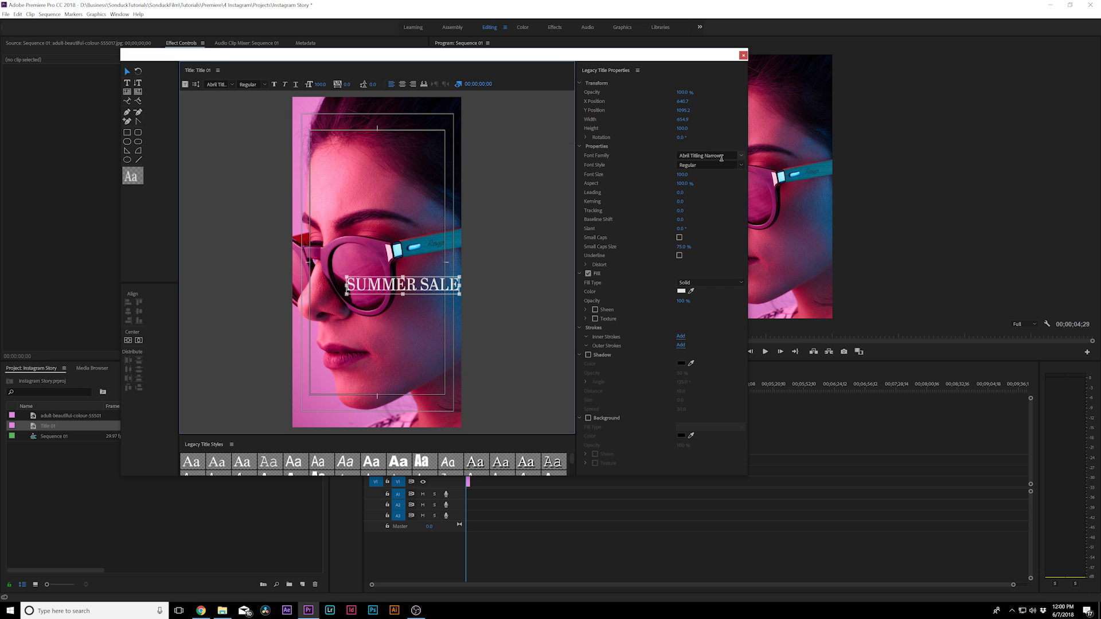
- Style the SUMMER SALE text in Bebas Neue at font size 135 and position it near the right edge of the picture
{"action": "left_click_drag", "start_coordinate": [729, 154], "coordinate": [679, 156]}
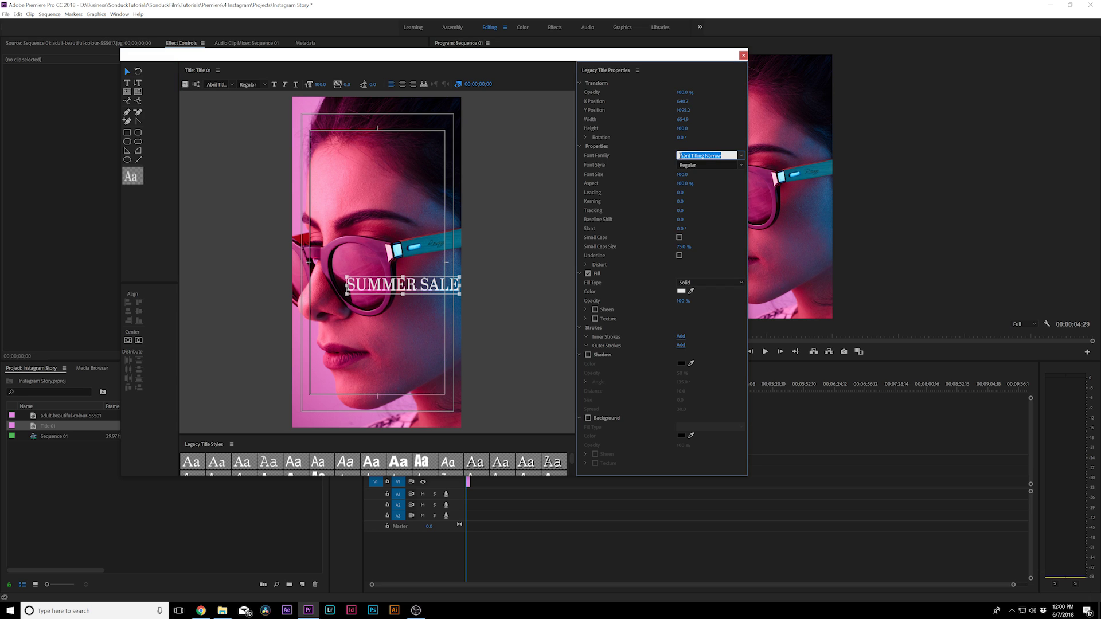
{"action": "type", "text": "Bebas Neue"}
{"action": "key", "text": "Return"}
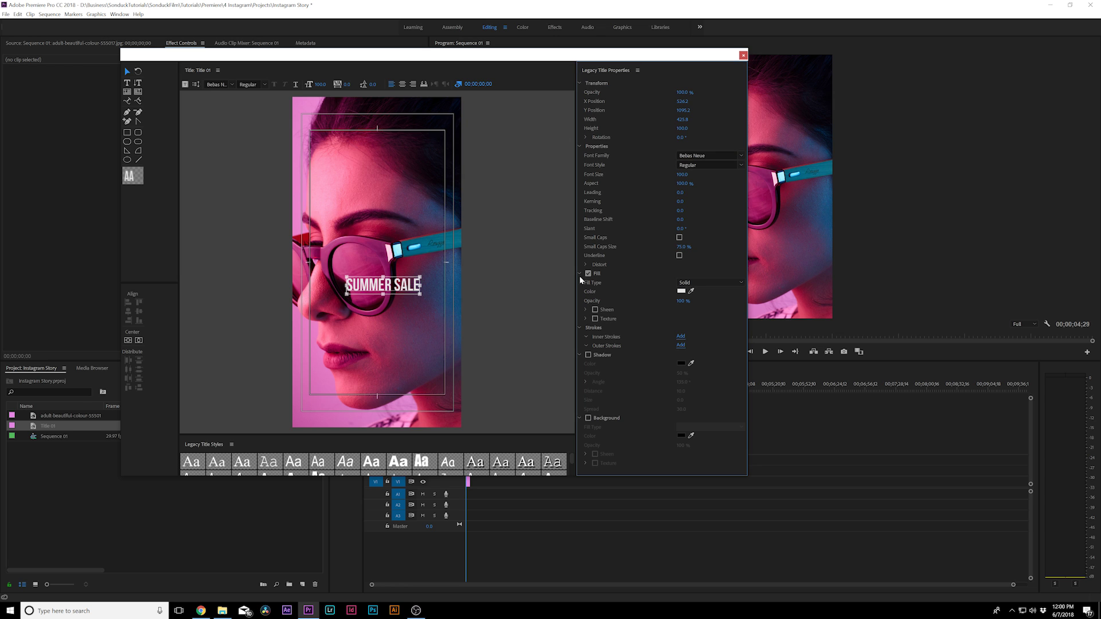
{"action": "left_click_drag", "start_coordinate": [395, 286], "coordinate": [419, 287]}
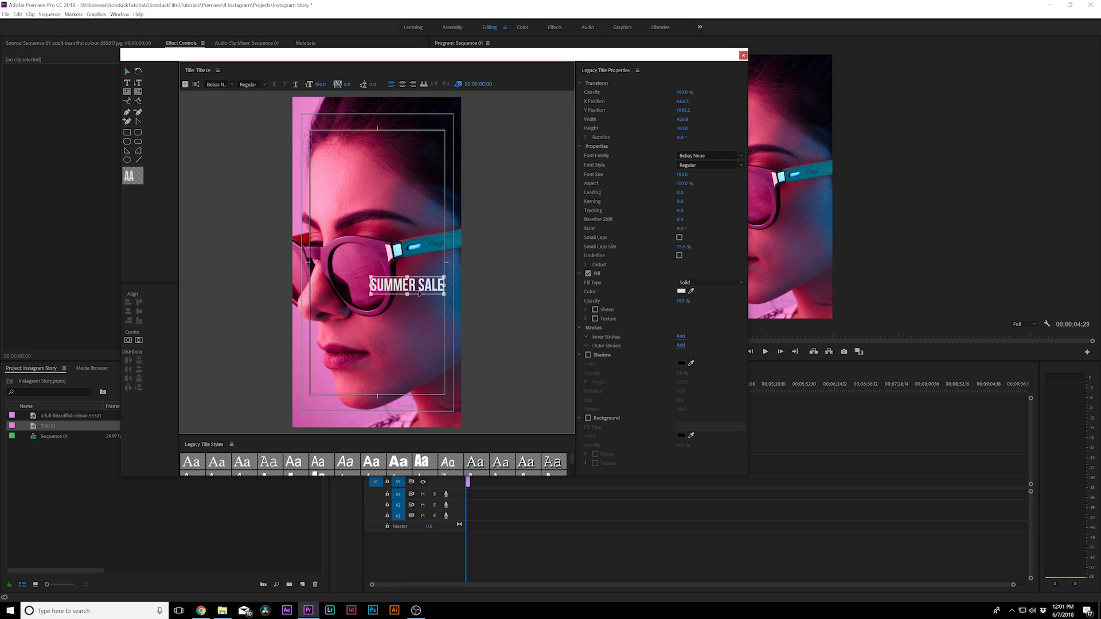
{"action": "left_click_drag", "start_coordinate": [681, 174], "coordinate": [702, 174]}
{"action": "left_click_drag", "start_coordinate": [436, 297], "coordinate": [419, 293]}
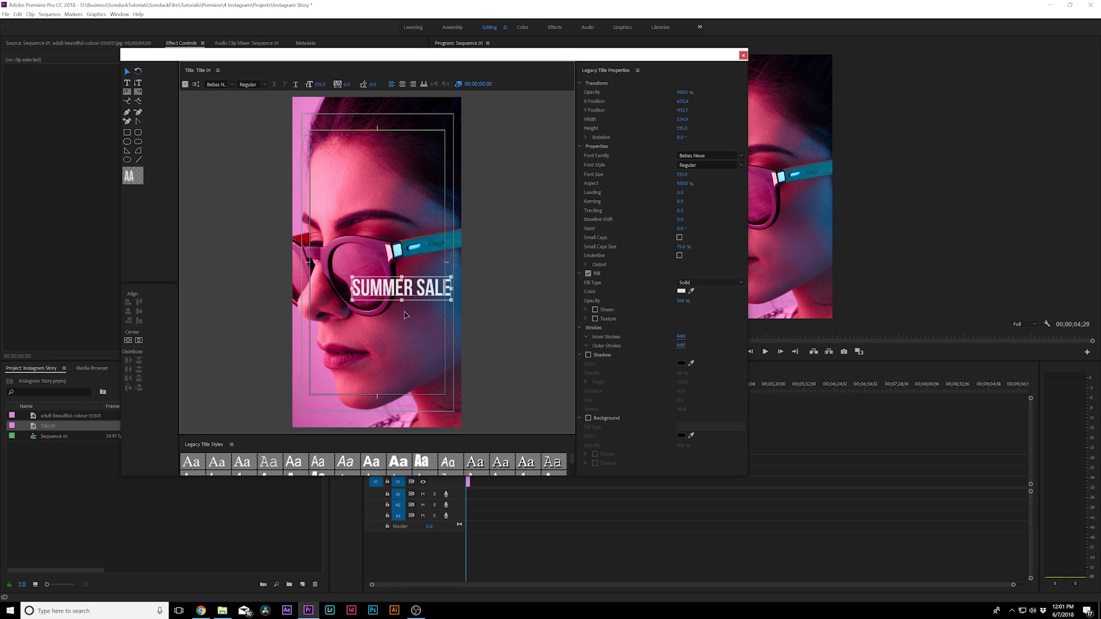
- Place Title 01 on track V2 above the photo and preview the sequence at 75% zoom
{"action": "left_click", "coordinate": [743, 55]}
{"action": "left_click_drag", "start_coordinate": [43, 418], "coordinate": [443, 463]}
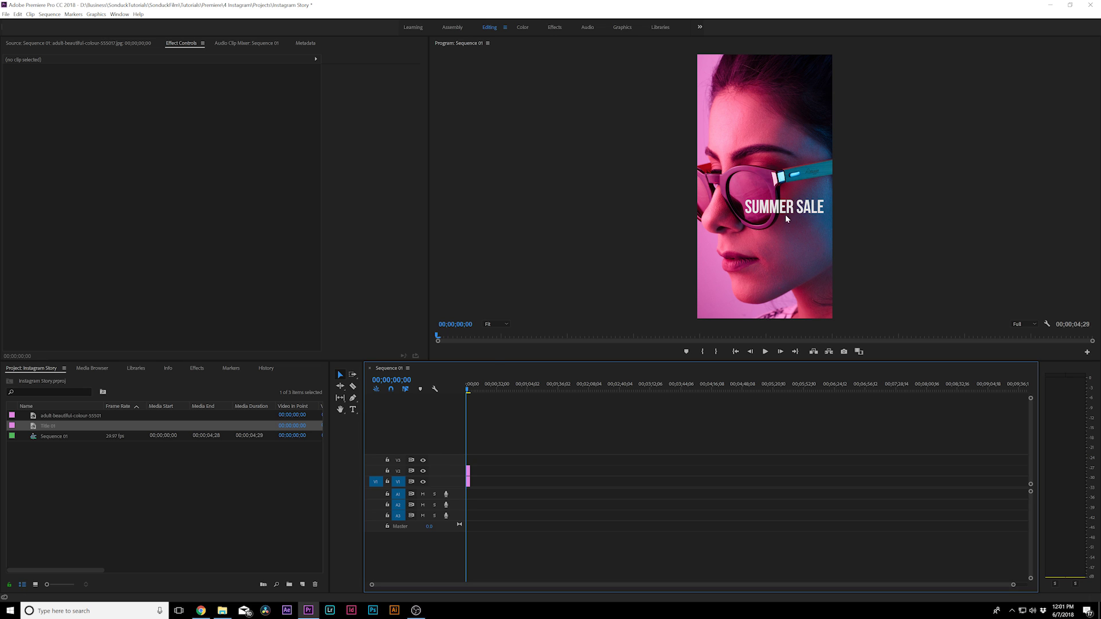
{"action": "left_click", "coordinate": [496, 324]}
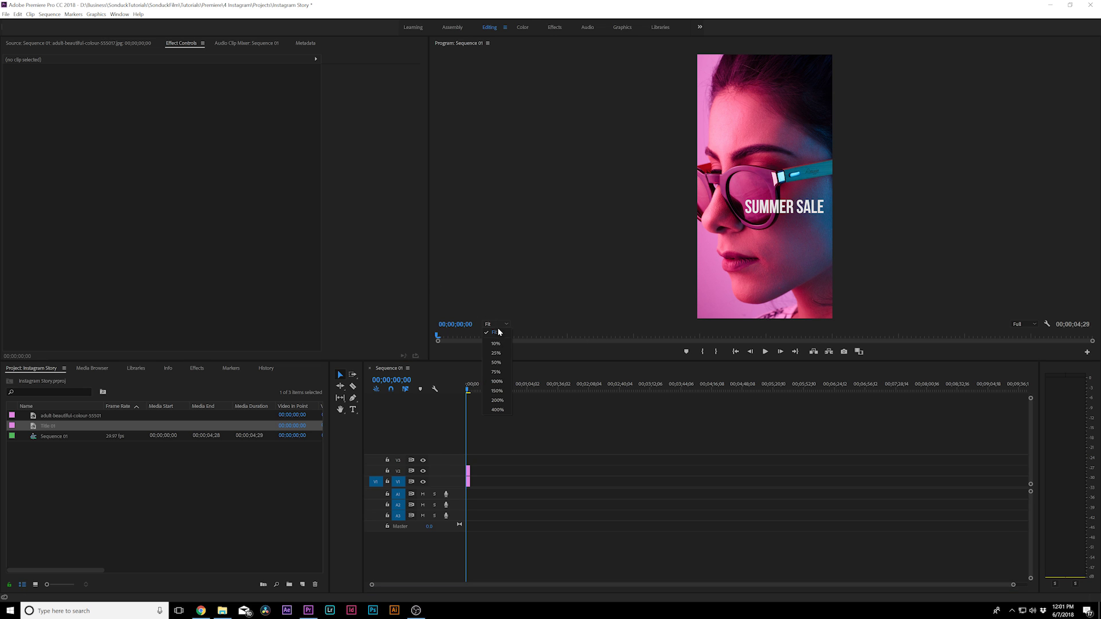
{"action": "left_click", "coordinate": [497, 374]}
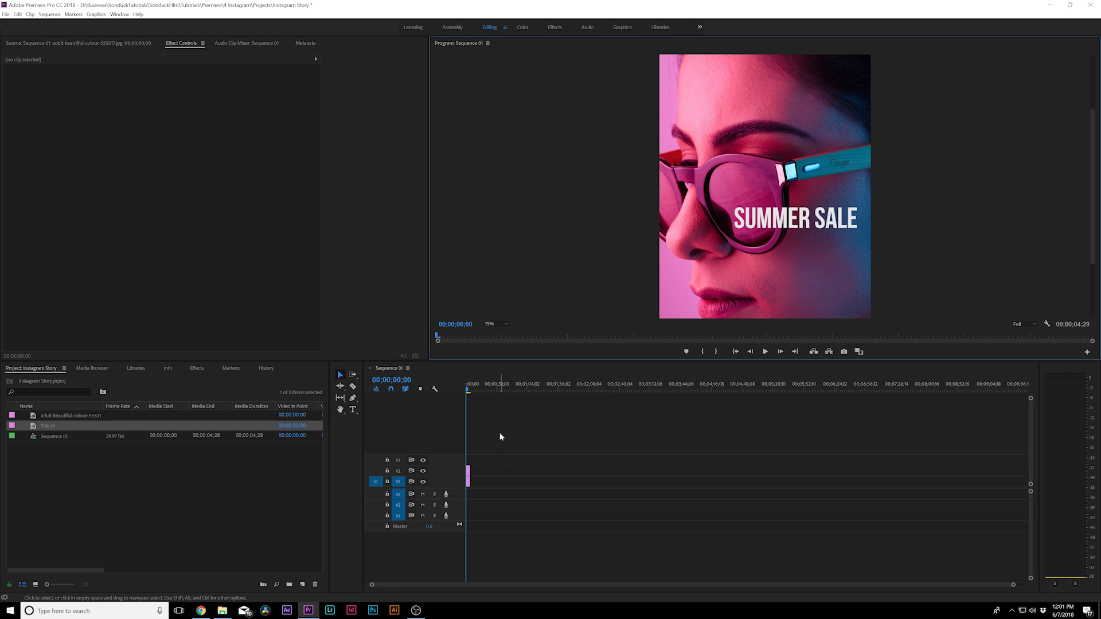
- Duplicate Title 01 in the project and rename the copy Title 02
{"action": "left_click", "coordinate": [33, 429]}
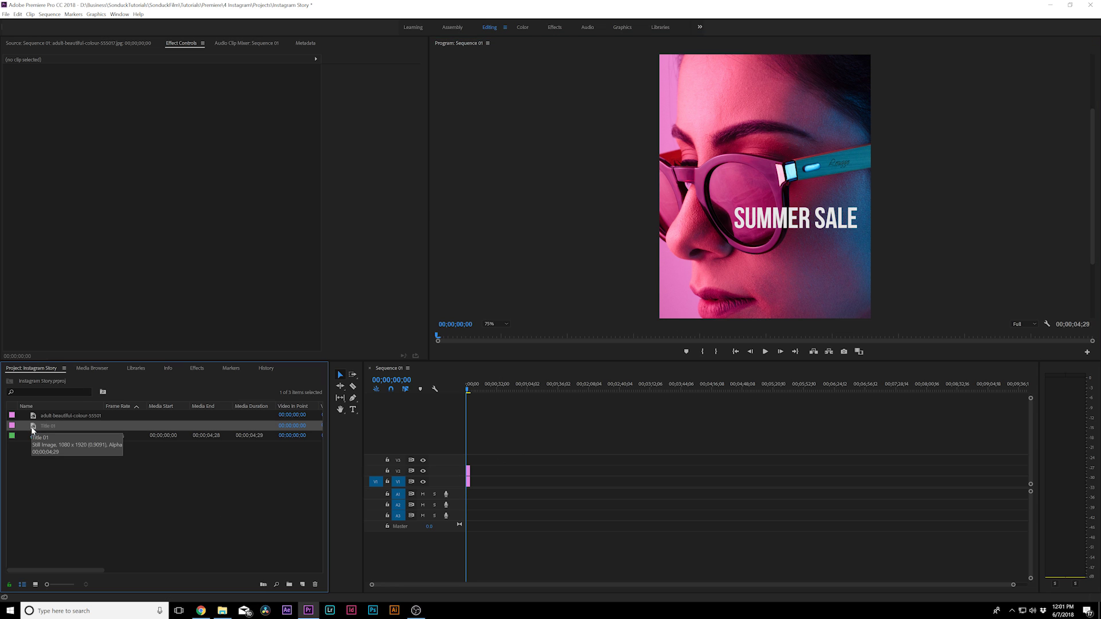
{"action": "key", "text": "ctrl+c"}
{"action": "key", "text": "ctrl+v"}
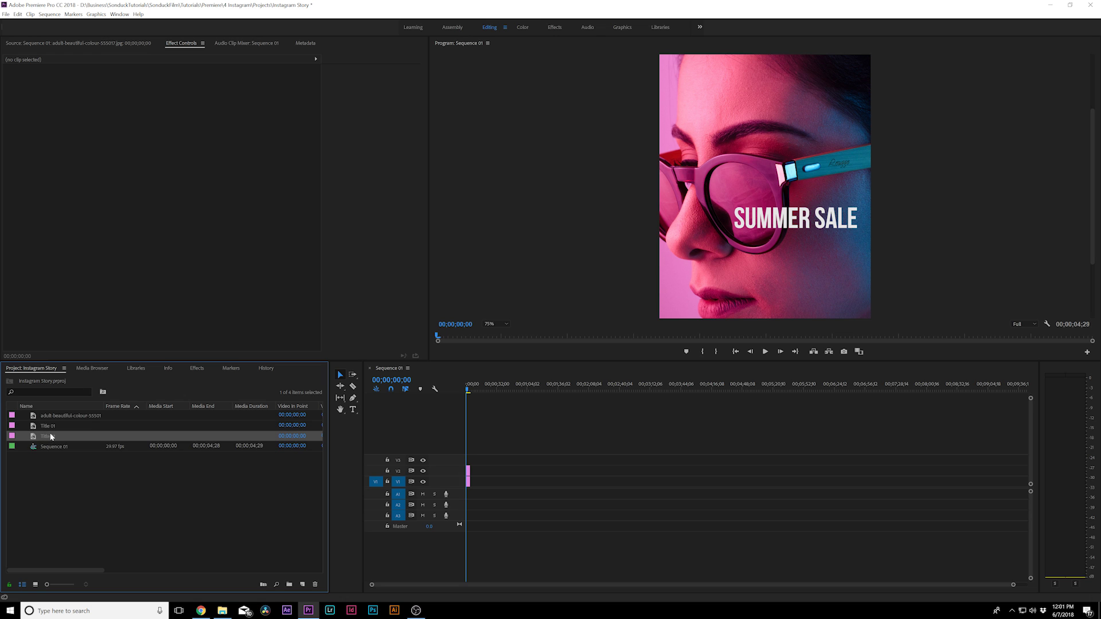
{"action": "left_click", "coordinate": [49, 435]}
{"action": "left_click", "coordinate": [59, 434]}
{"action": "type", "text": "=2"}
{"action": "type", "text": "2"}
{"action": "left_click", "coordinate": [27, 567]}
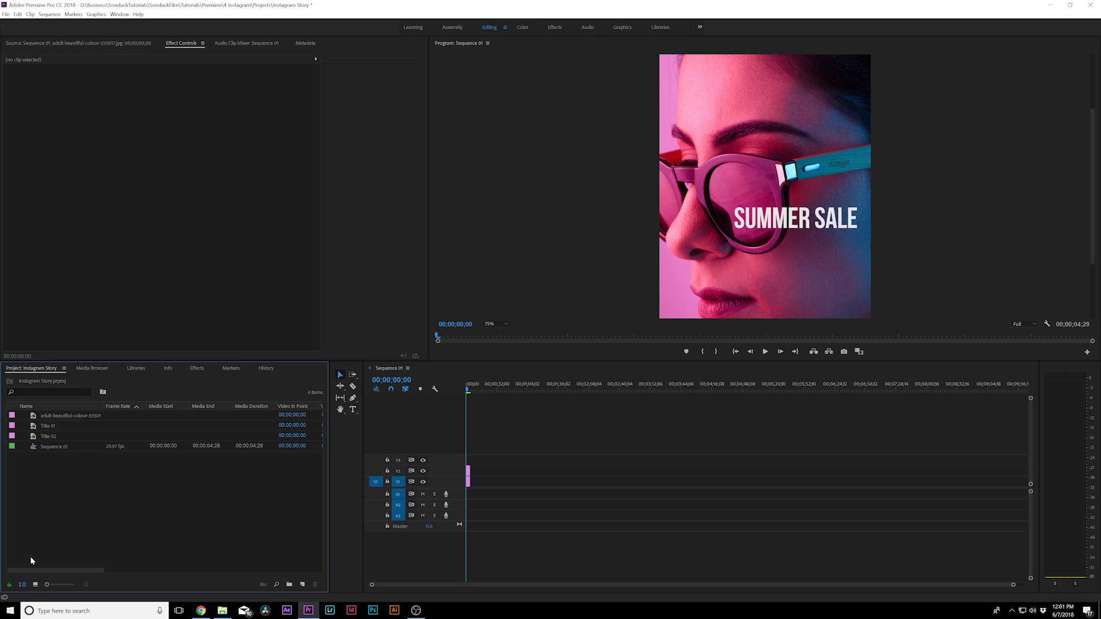
- Place Title 02 on track V3 and move its text directly below the first SUMMER SALE line
{"action": "left_click_drag", "start_coordinate": [39, 431], "coordinate": [469, 459]}
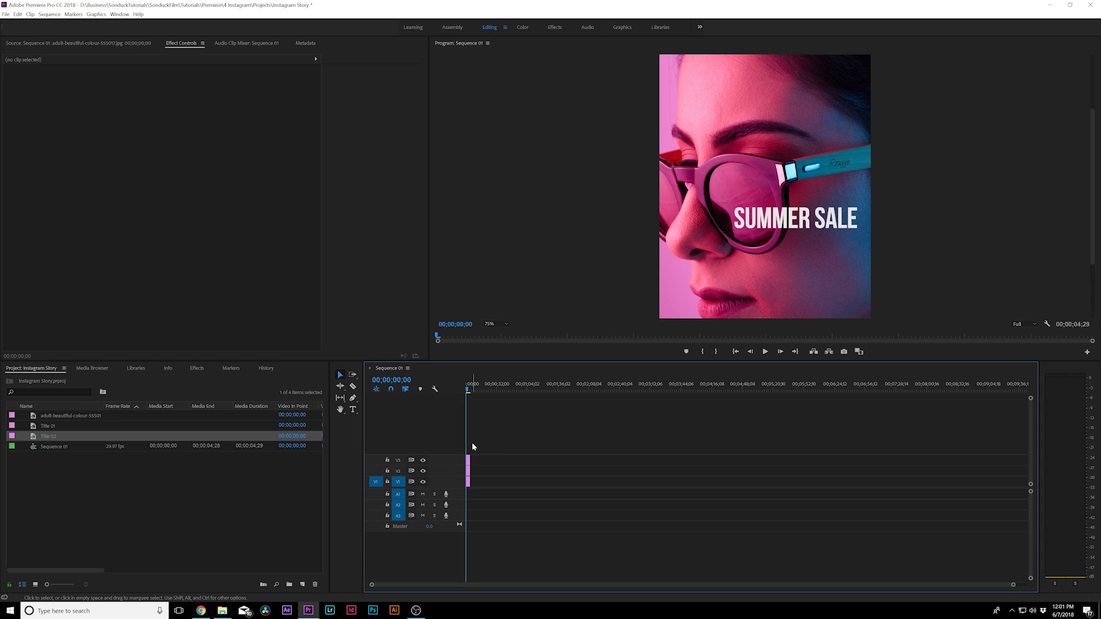
{"action": "double_click", "coordinate": [468, 460]}
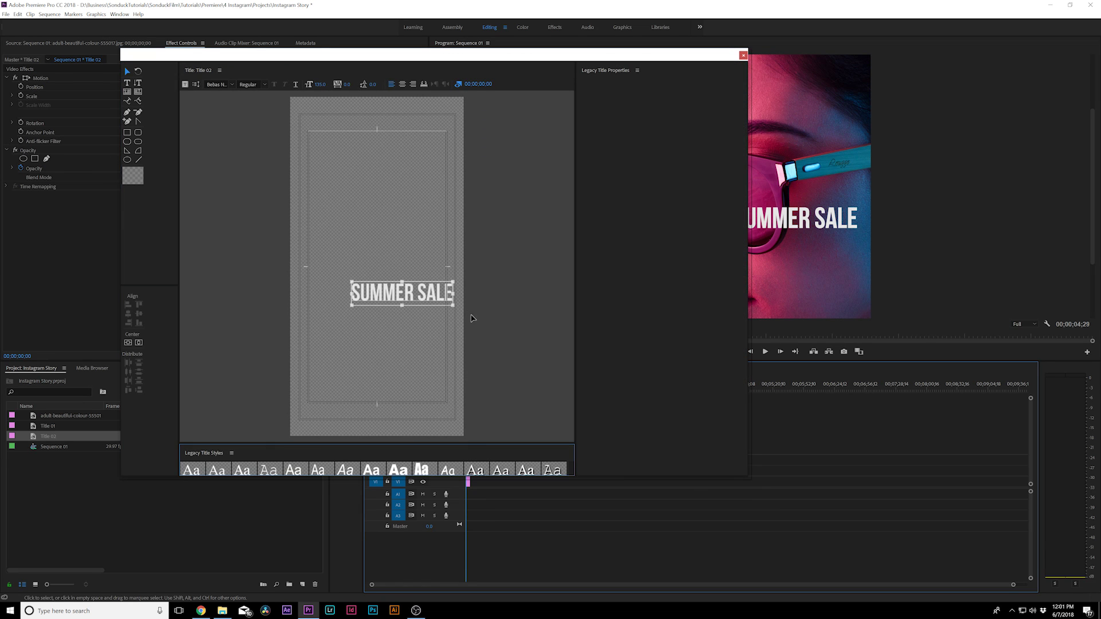
{"action": "left_click_drag", "start_coordinate": [402, 294], "coordinate": [402, 319]}
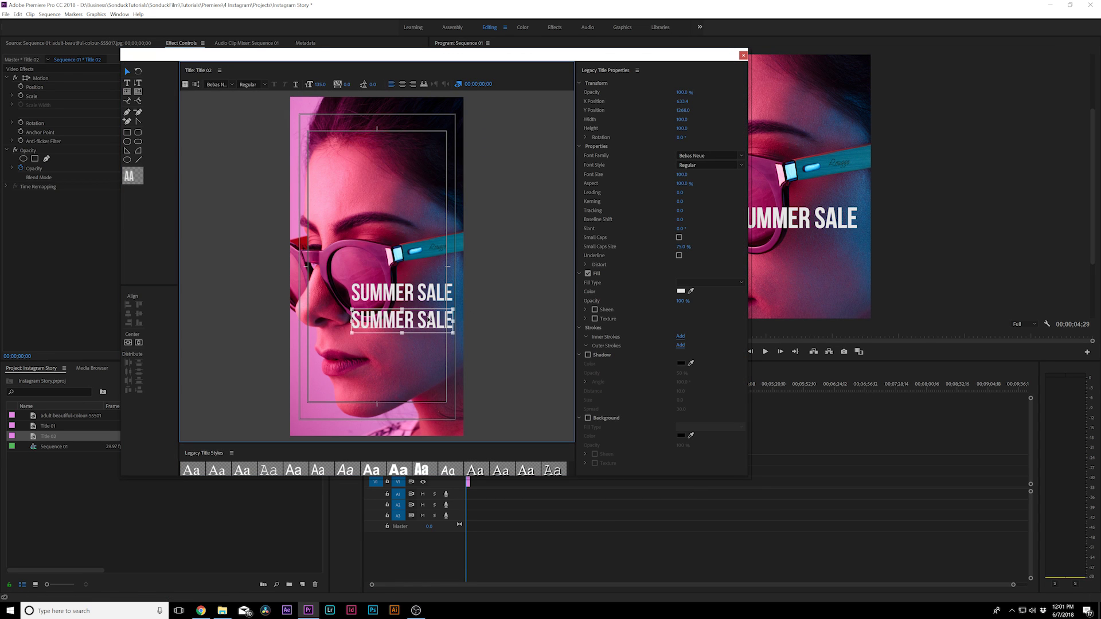
- Replace the lower line's text with 50% OFF, aligned with the right end of SUMMER SALE, and duplicate Title 02 in the project
{"action": "double_click", "coordinate": [410, 324]}
{"action": "key", "text": "ctrl+a"}
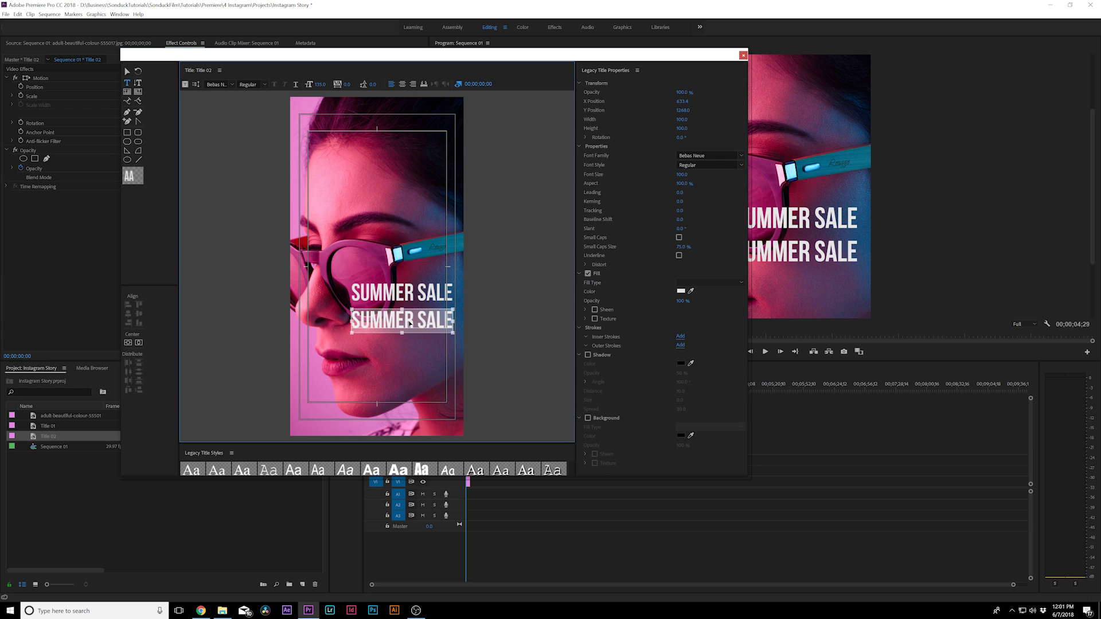
{"action": "type", "text": "50% OFF"}
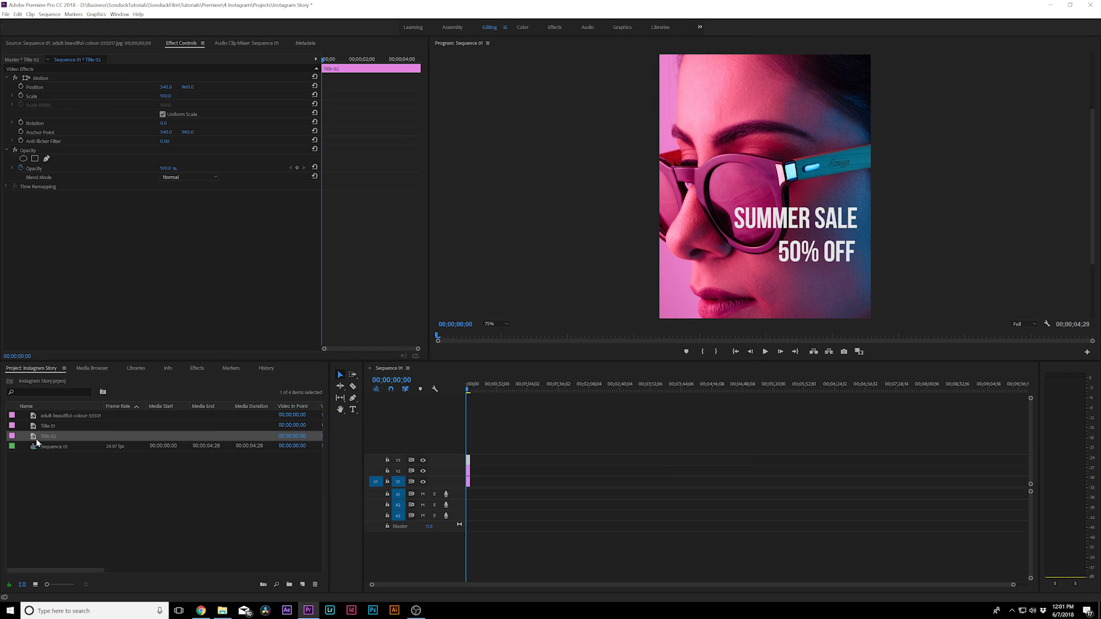
{"action": "left_click", "coordinate": [33, 439]}
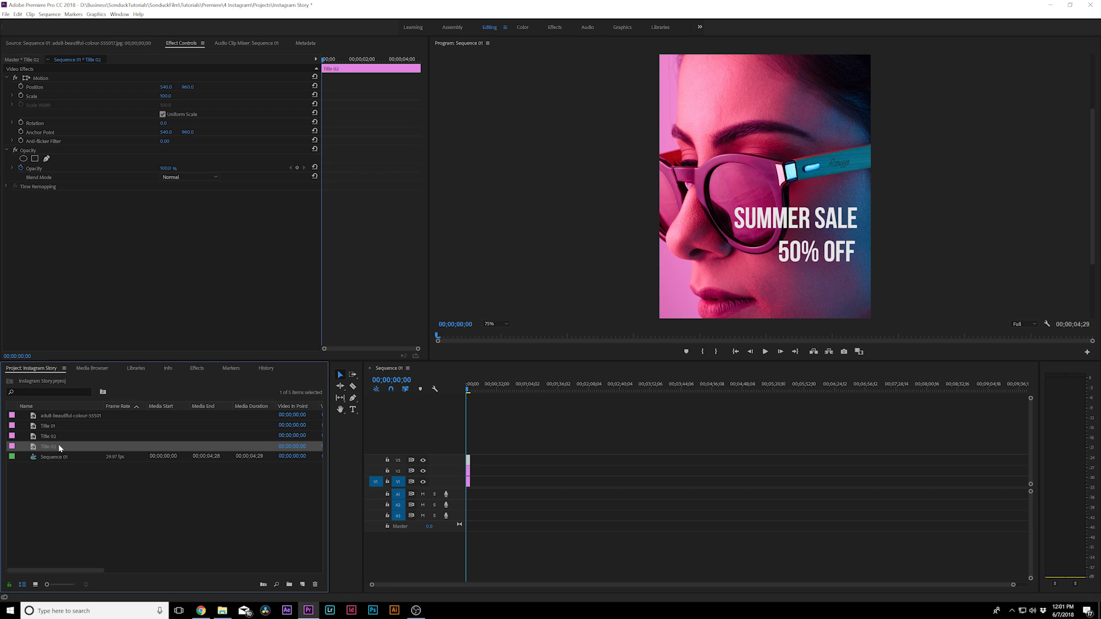
- Move the three title clips together up to tracks V5, V6 and V7, leaving V2 to V4 empty
{"action": "left_click_drag", "start_coordinate": [514, 401], "coordinate": [466, 465]}
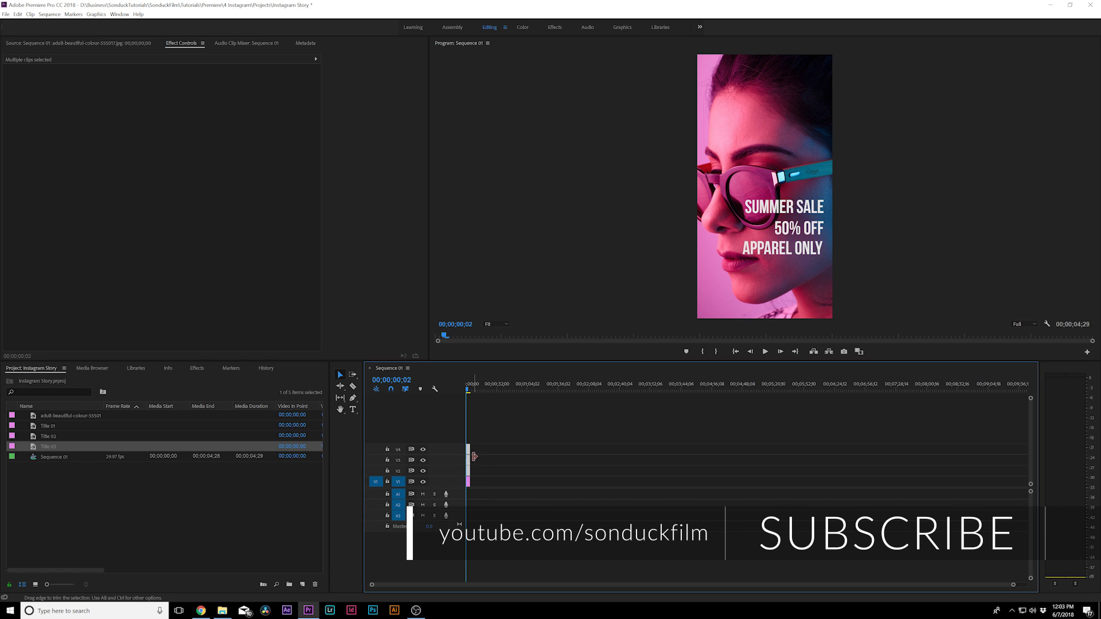
{"action": "left_click_drag", "start_coordinate": [468, 453], "coordinate": [468, 413]}
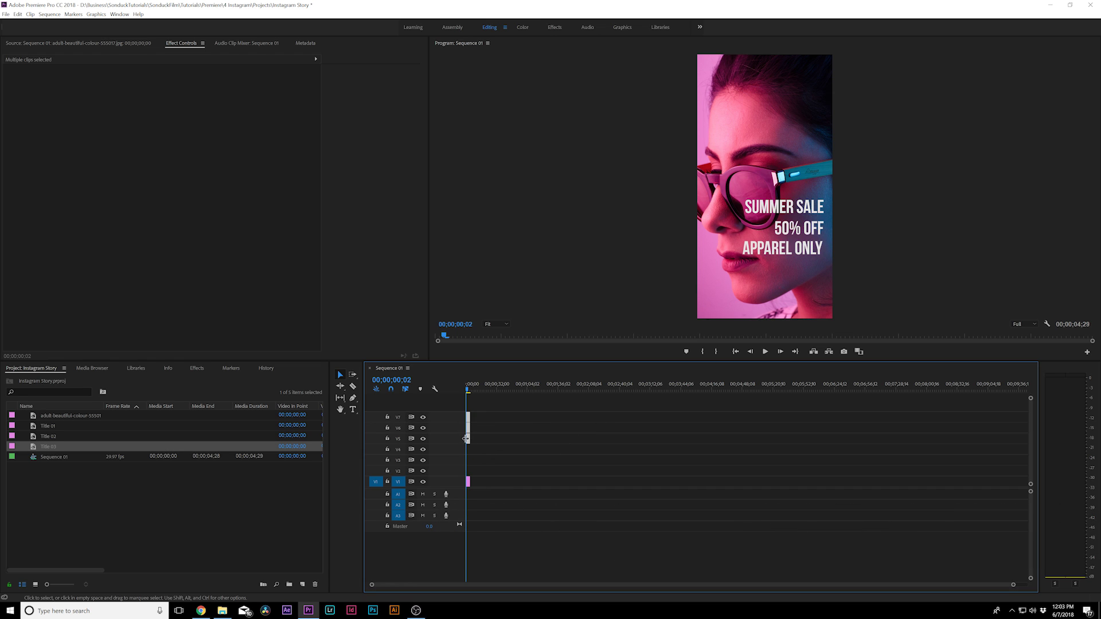
{"action": "left_click", "coordinate": [536, 442]}
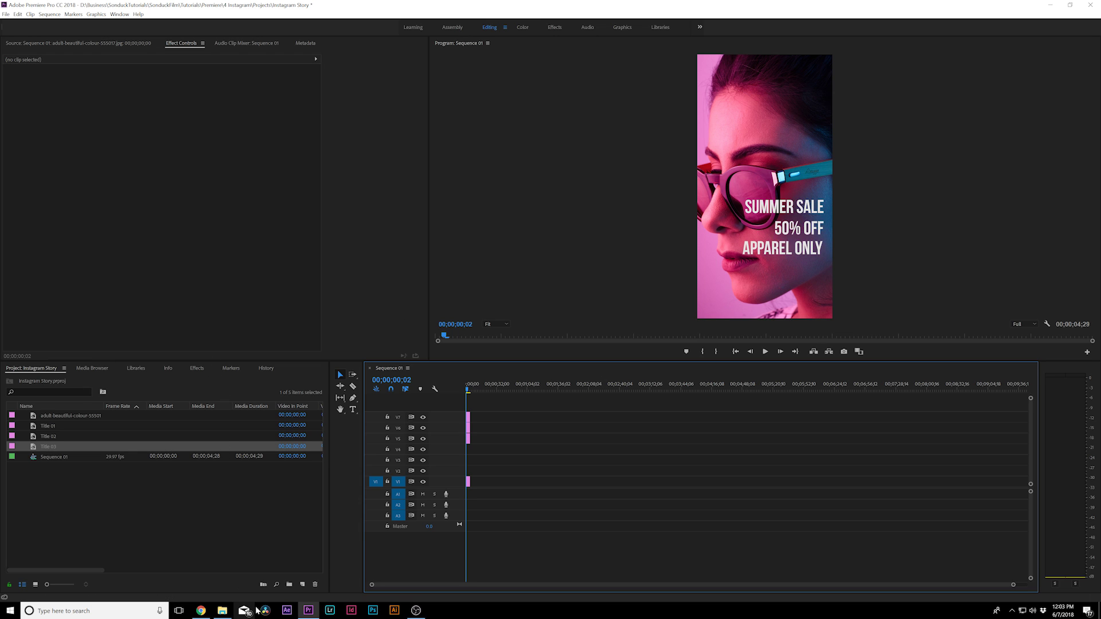
- Create a black 1080 by 1920 color matte with the default name and place it on track V4 at the sequence start
{"action": "left_click", "coordinate": [303, 585]}
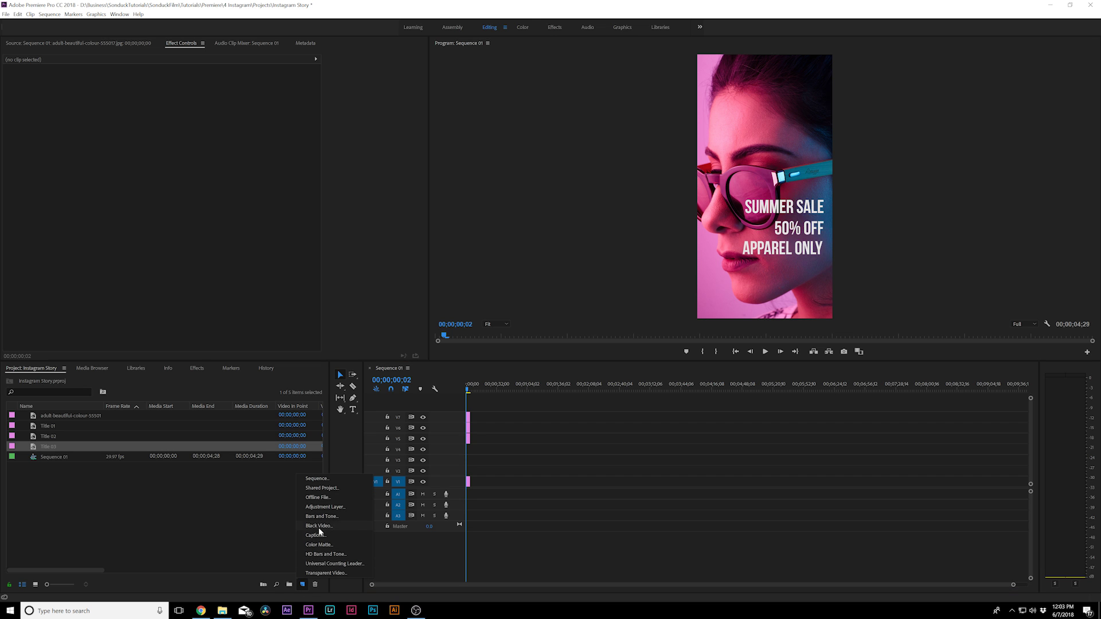
{"action": "left_click", "coordinate": [316, 544]}
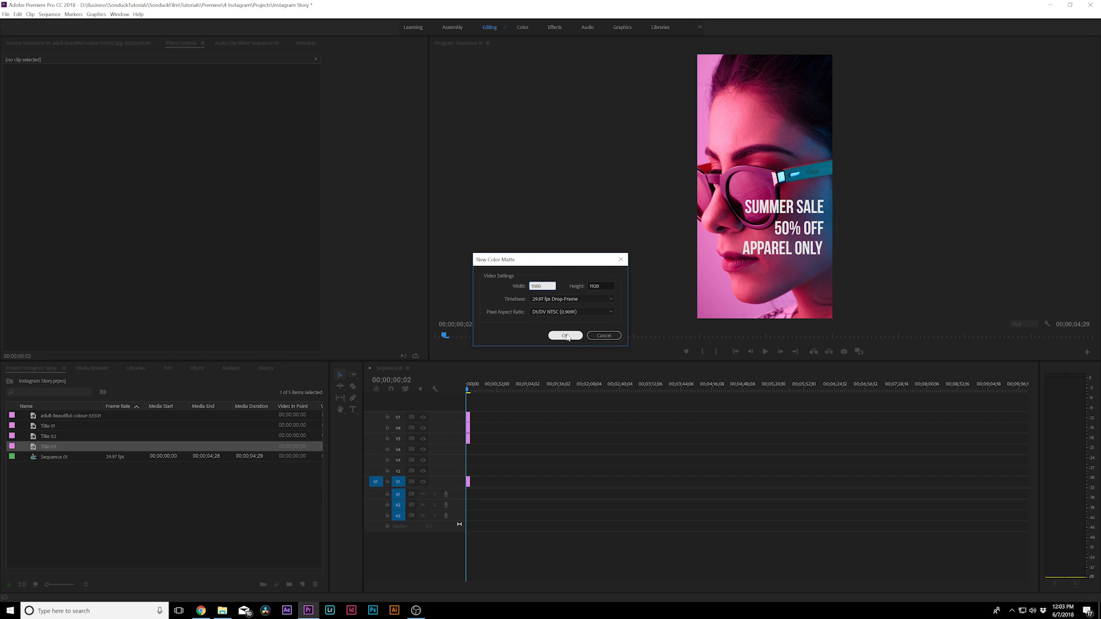
{"action": "left_click", "coordinate": [564, 336]}
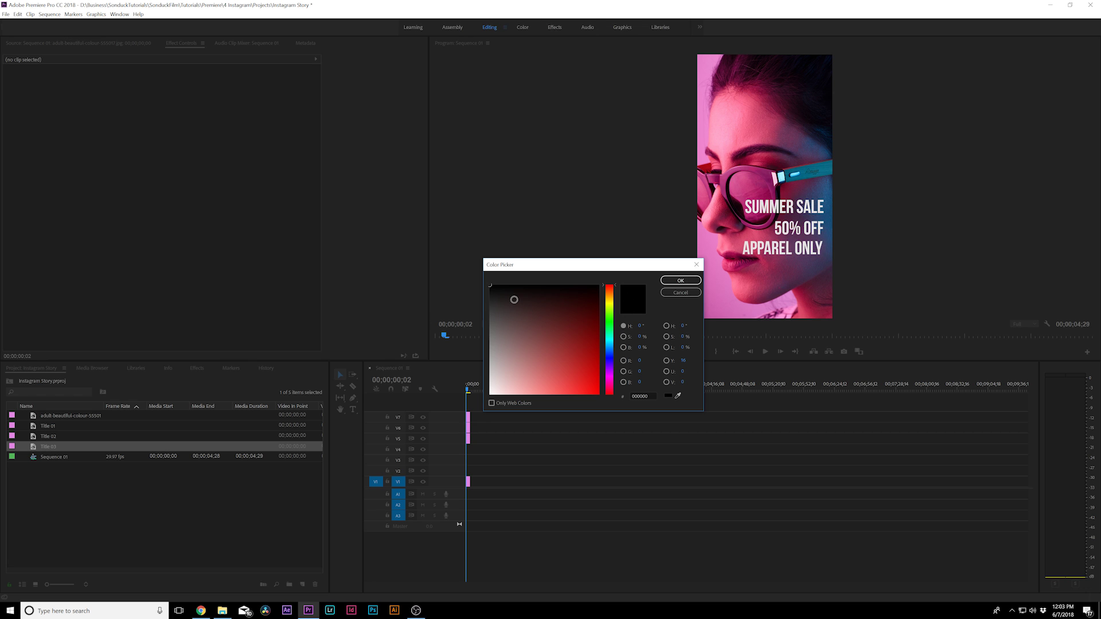
{"action": "left_click", "coordinate": [671, 281]}
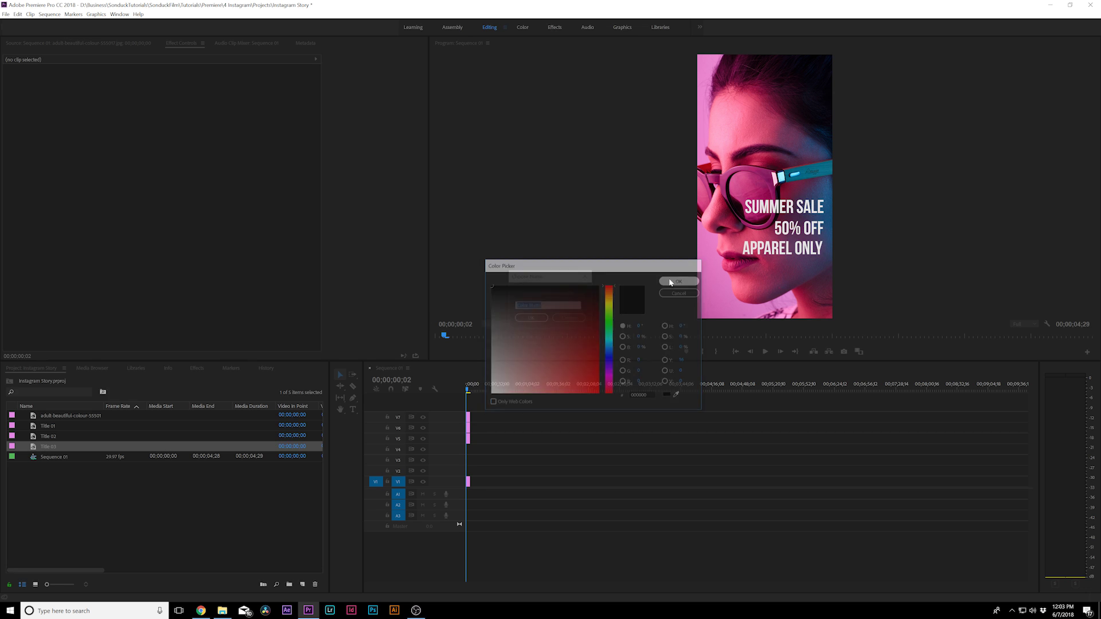
{"action": "left_click", "coordinate": [531, 319]}
{"action": "left_click_drag", "start_coordinate": [46, 429], "coordinate": [468, 449]}
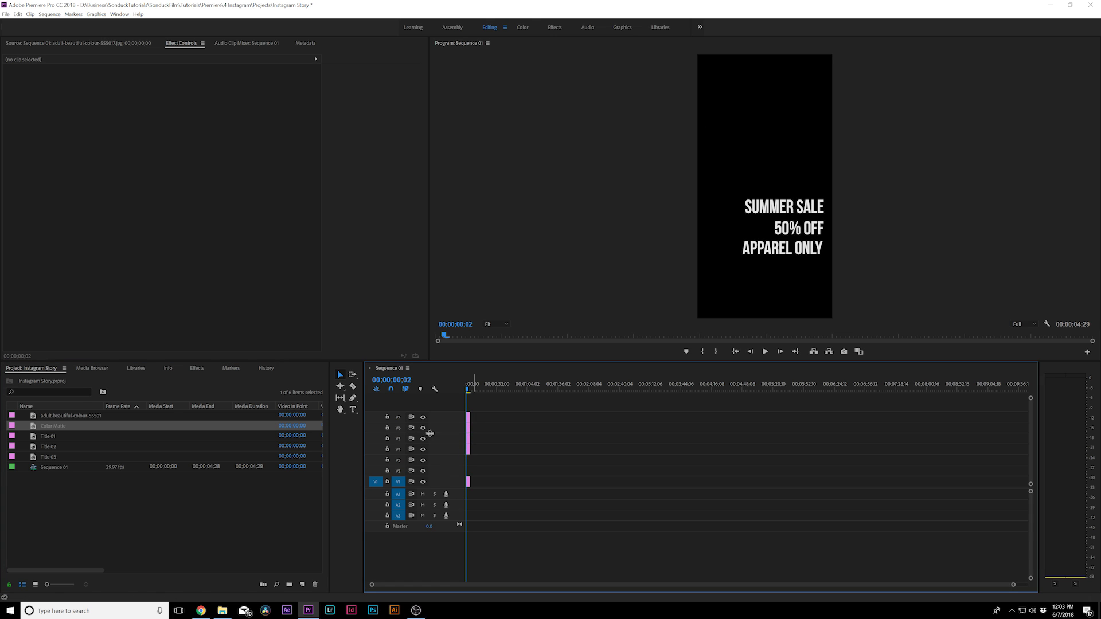
- Turn off uniform scale for the V4 matte and shape it into a thin bar behind SUMMER SALE
{"action": "left_click", "coordinate": [468, 449]}
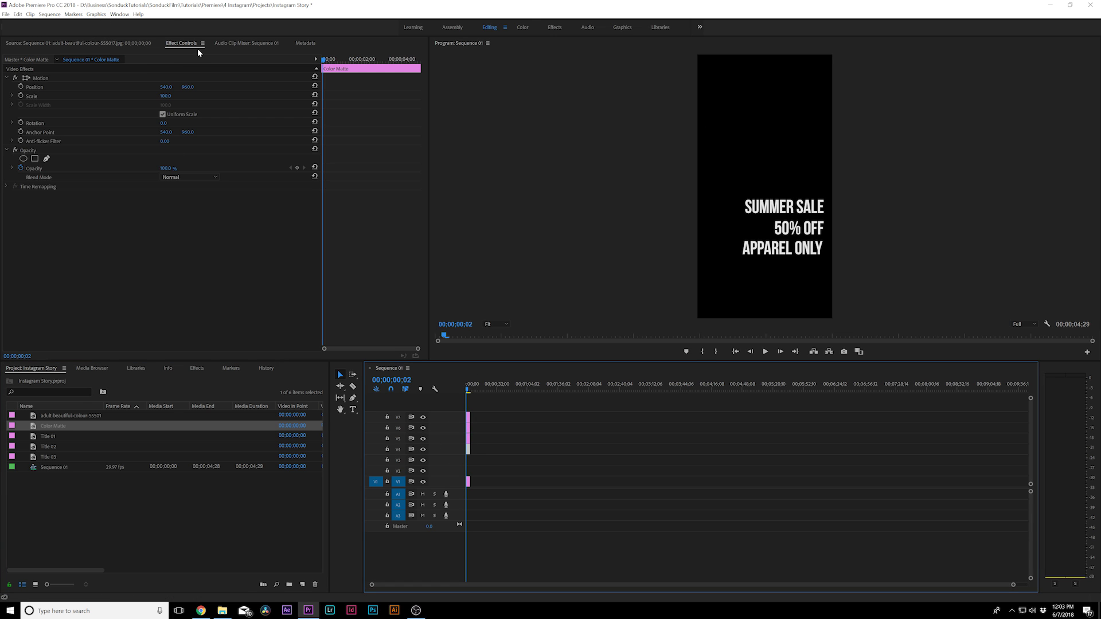
{"action": "left_click", "coordinate": [163, 115]}
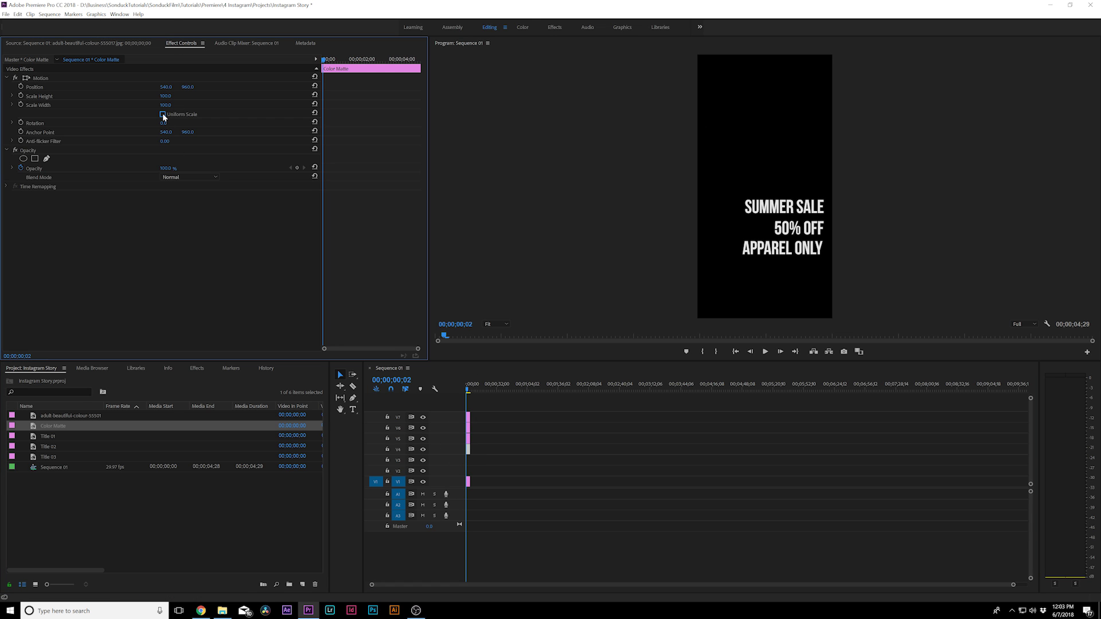
{"action": "left_click_drag", "start_coordinate": [166, 96], "coordinate": [270, 87]}
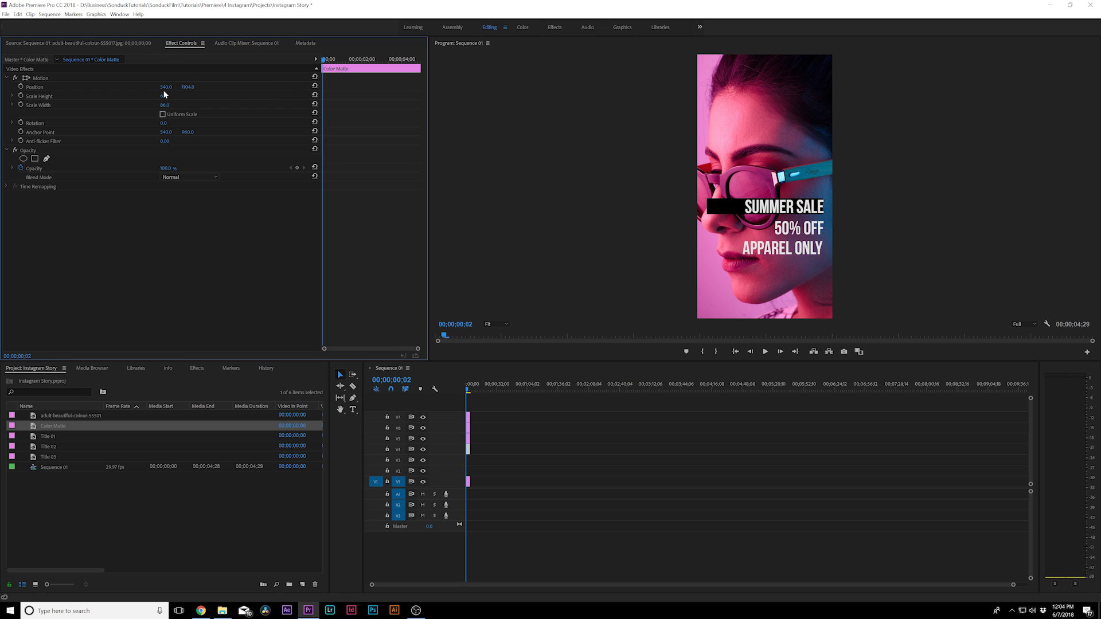
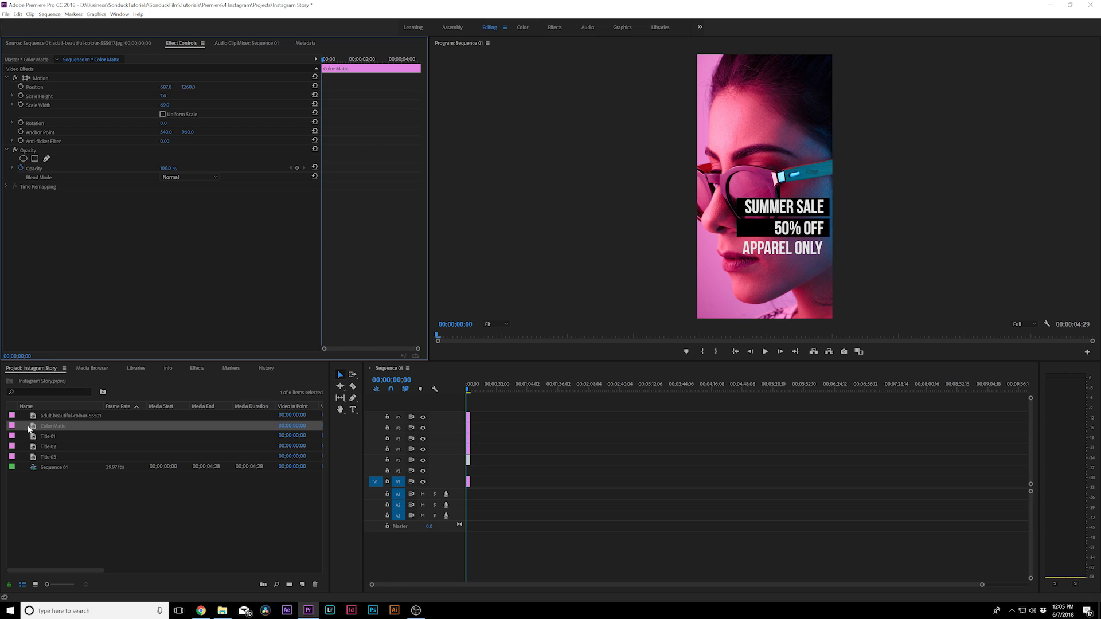
- Duplicate the Color Matte in the project and replace the matte clip on V3 with the copy
{"action": "left_click", "coordinate": [35, 428]}
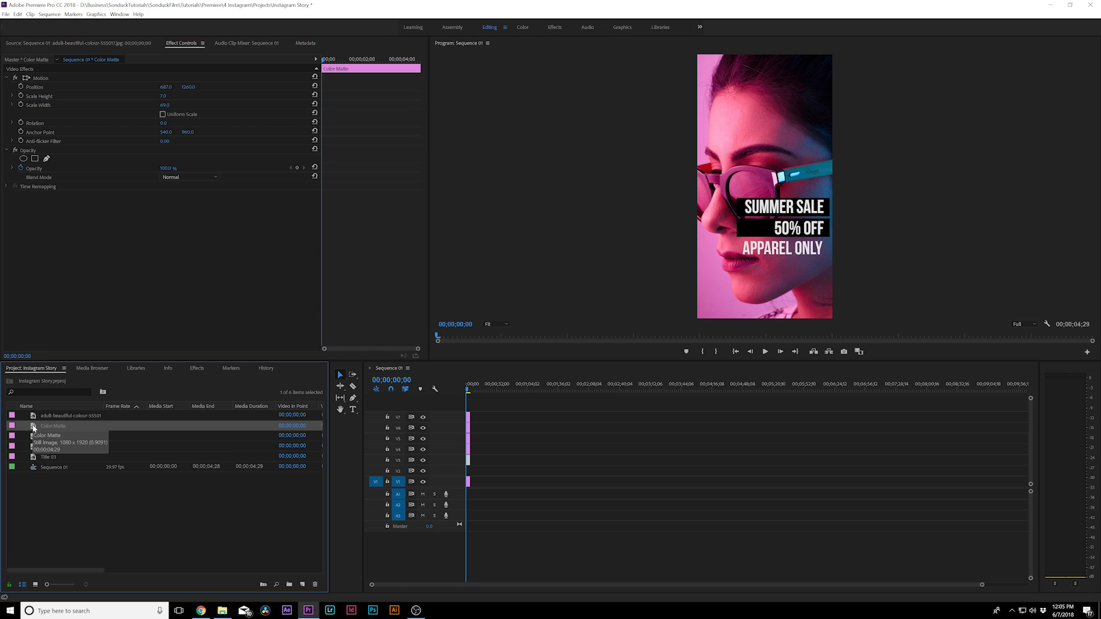
{"action": "key", "text": "ctrl+c"}
{"action": "key", "text": "ctrl+v"}
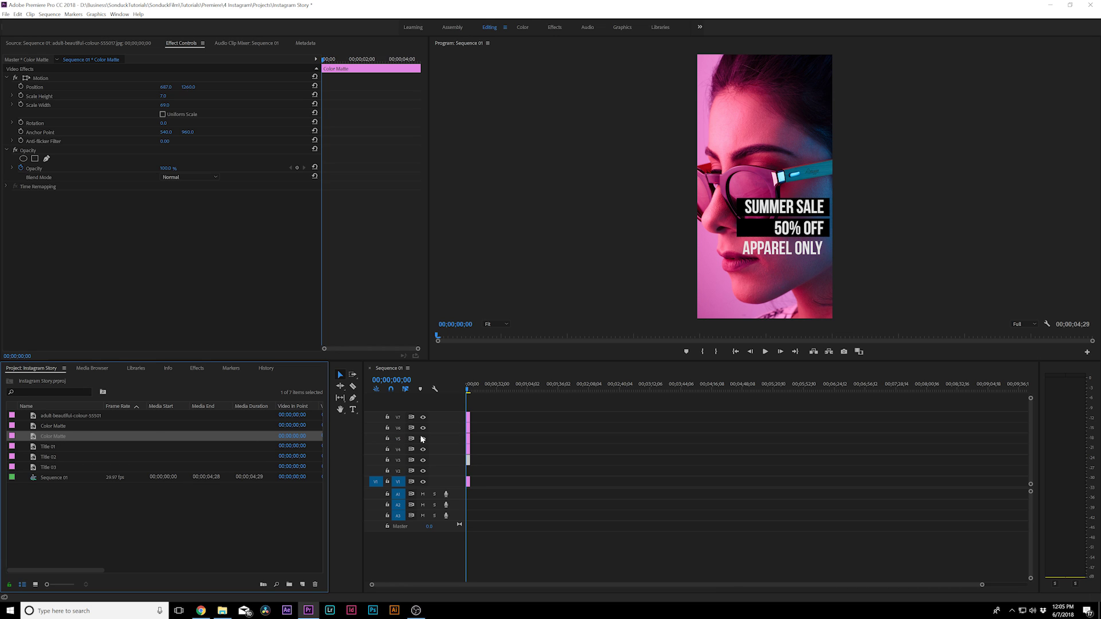
{"action": "right_click", "coordinate": [468, 460]}
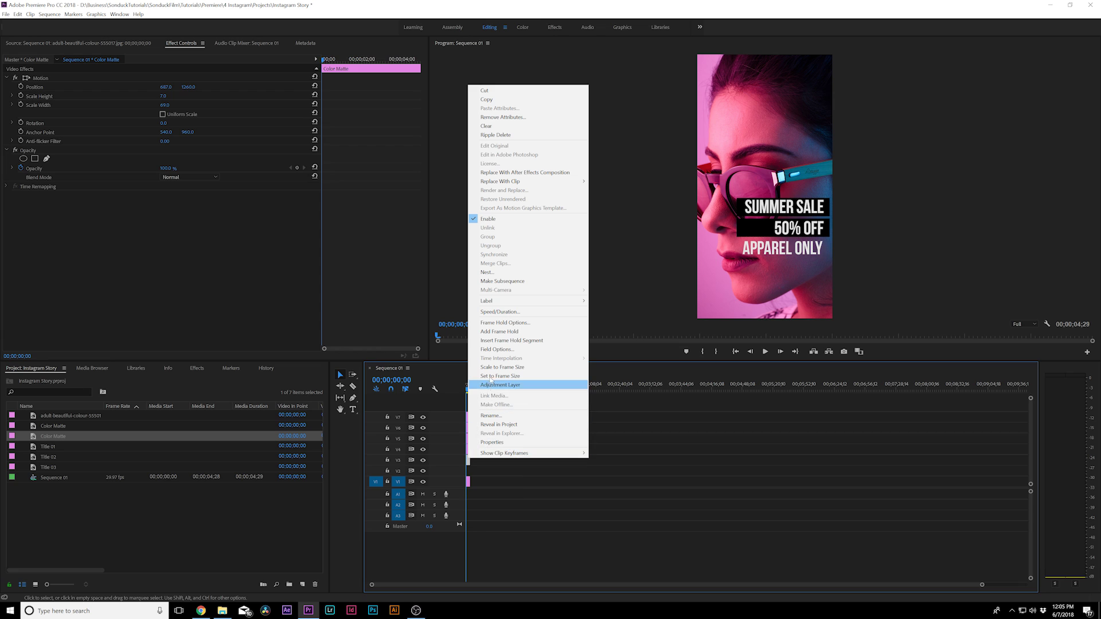
{"action": "mouse_move", "coordinate": [545, 181]}
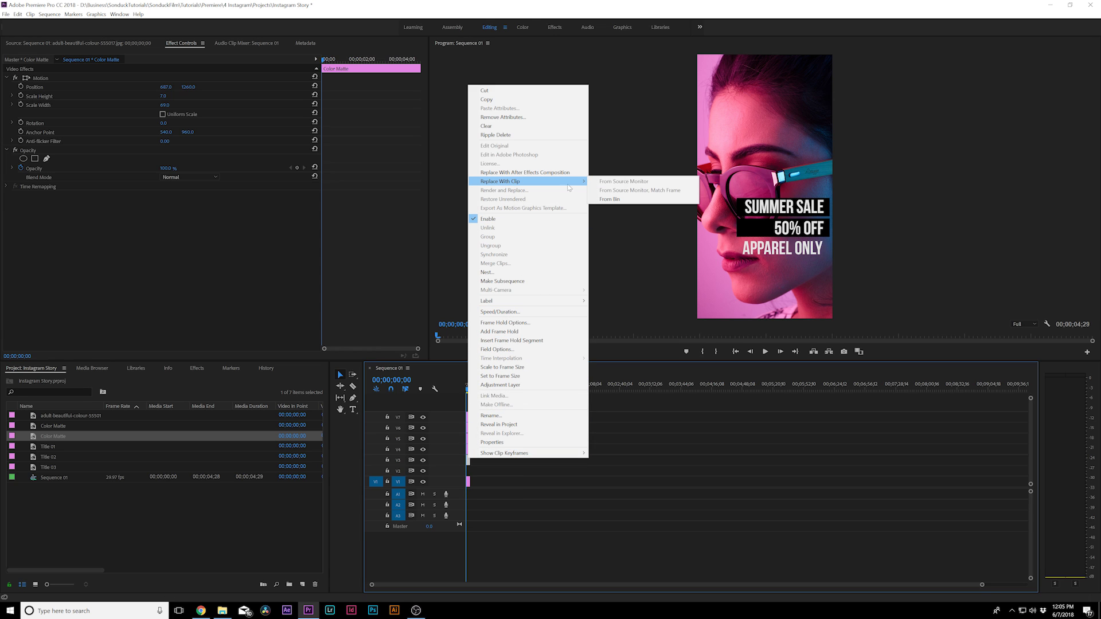
{"action": "left_click", "coordinate": [621, 200]}
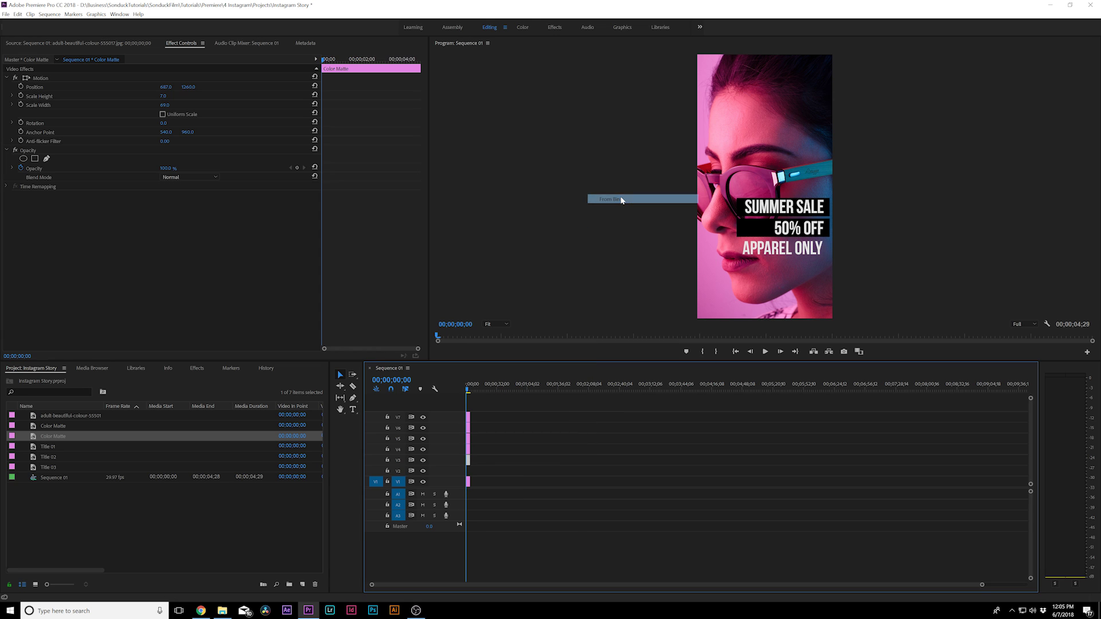
- Recolor the matte behind 50% OFF to red D11212
{"action": "double_click", "coordinate": [468, 460]}
{"action": "left_click", "coordinate": [587, 371]}
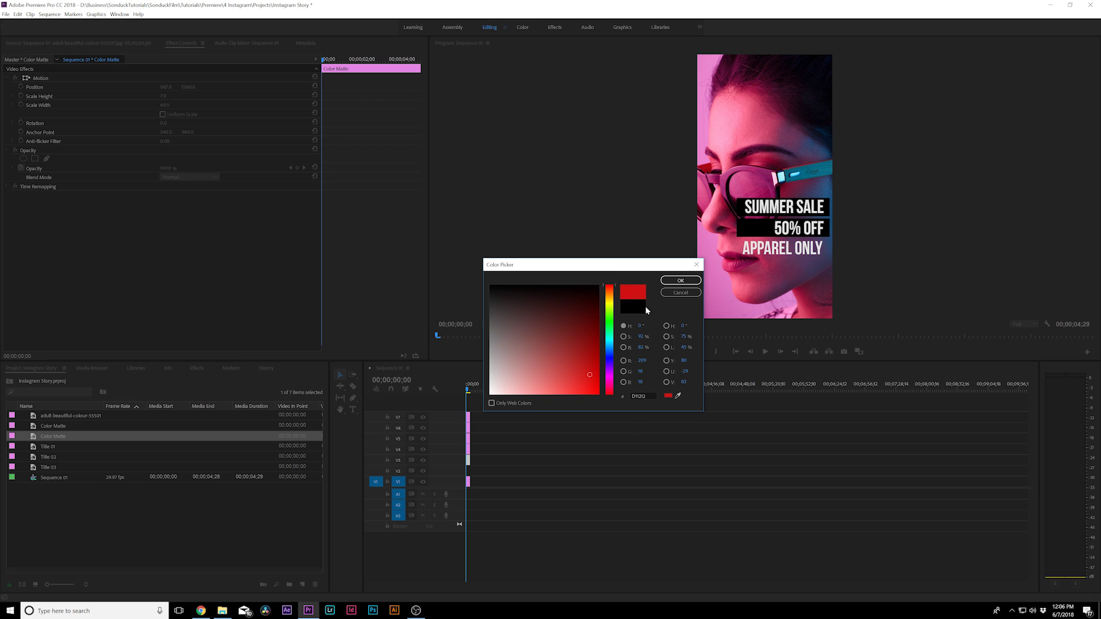
{"action": "left_click", "coordinate": [679, 281]}
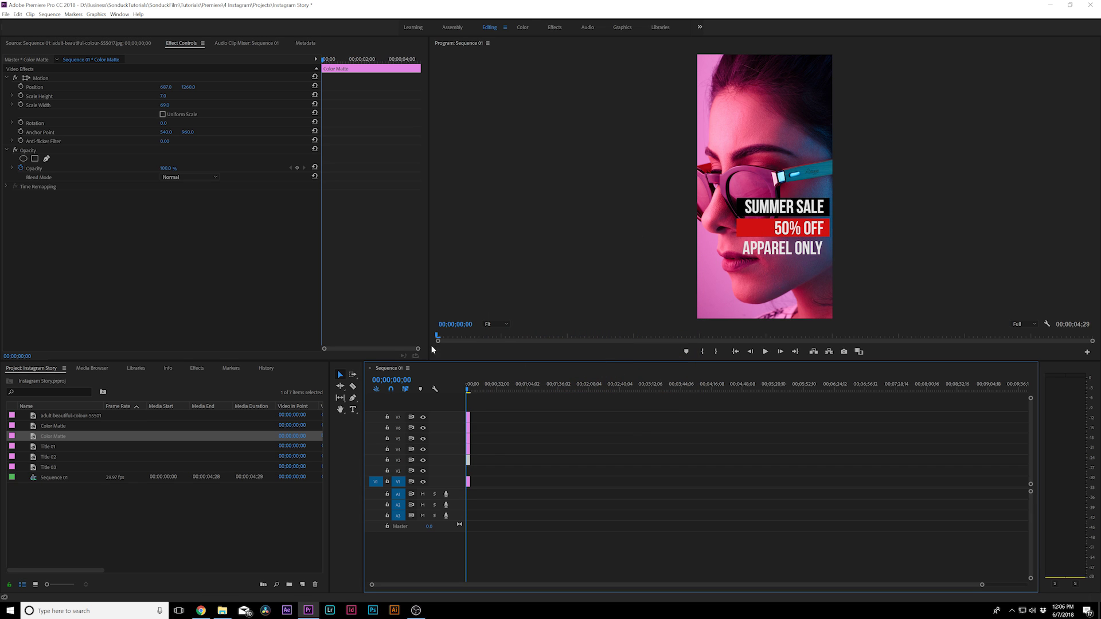
- Try yellow and green for the matte behind 50% OFF, settling on magenta FF04FE
{"action": "double_click", "coordinate": [468, 459]}
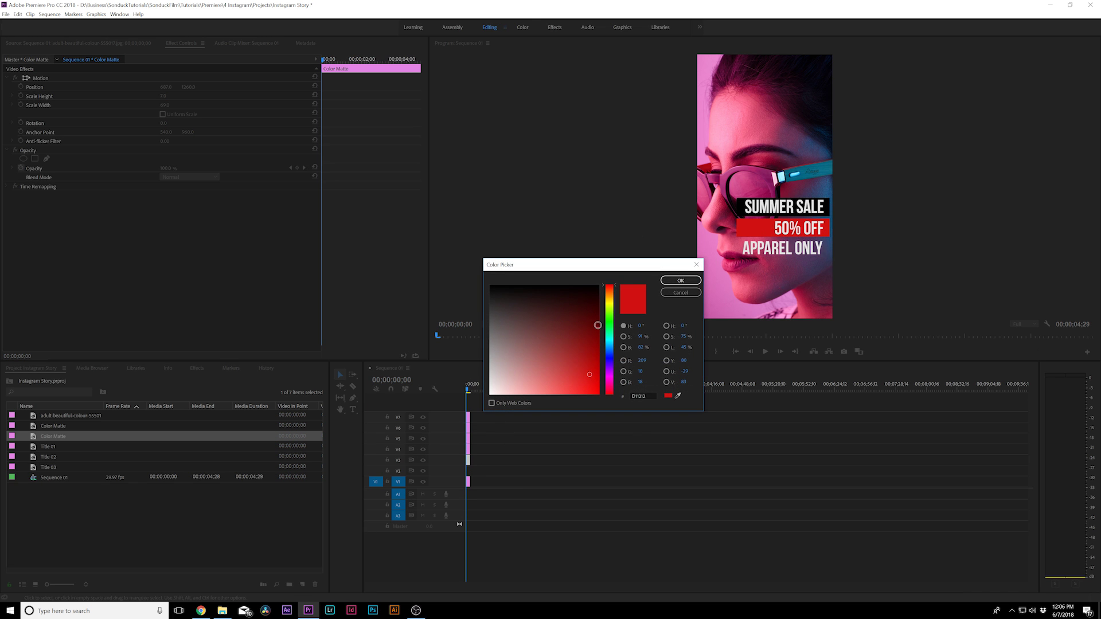
{"action": "left_click", "coordinate": [609, 303]}
{"action": "left_click", "coordinate": [597, 395]}
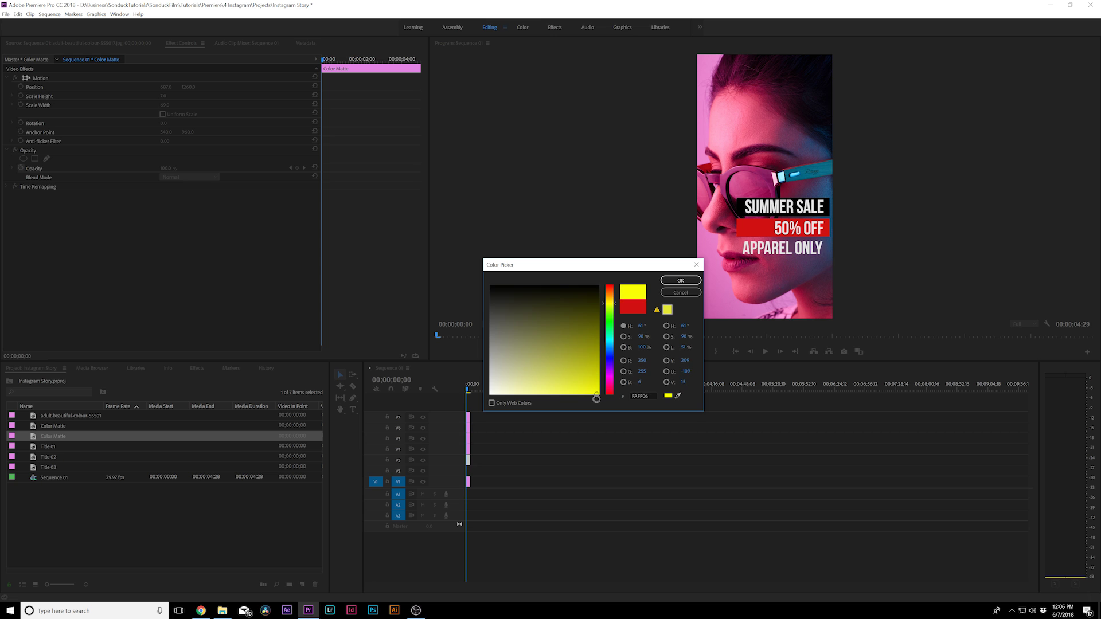
{"action": "left_click_drag", "start_coordinate": [610, 337], "coordinate": [611, 332]}
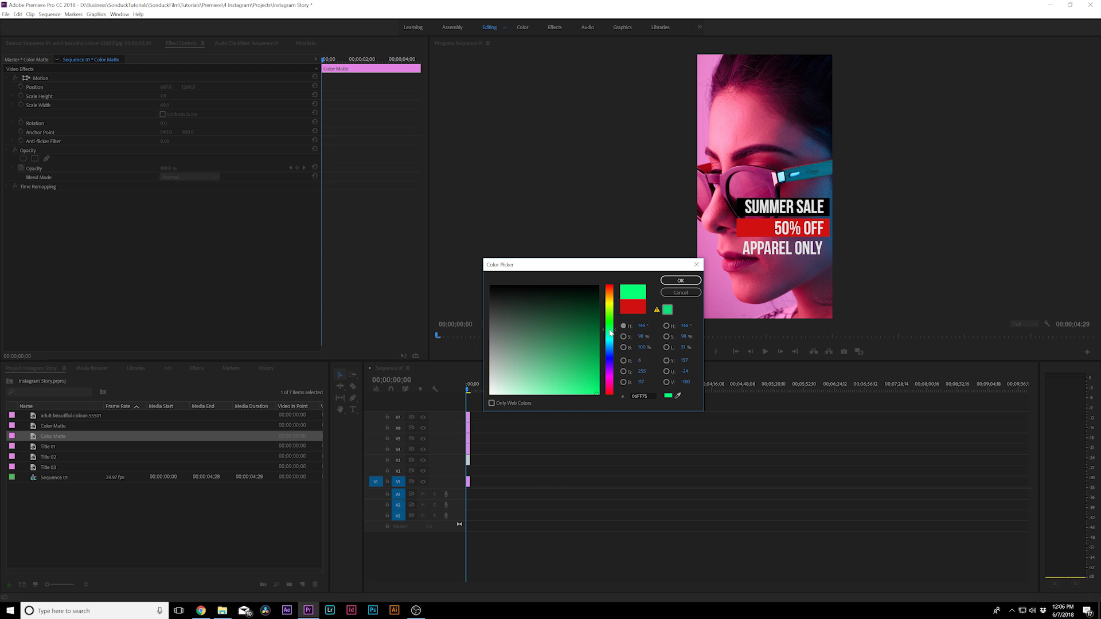
{"action": "left_click", "coordinate": [610, 379]}
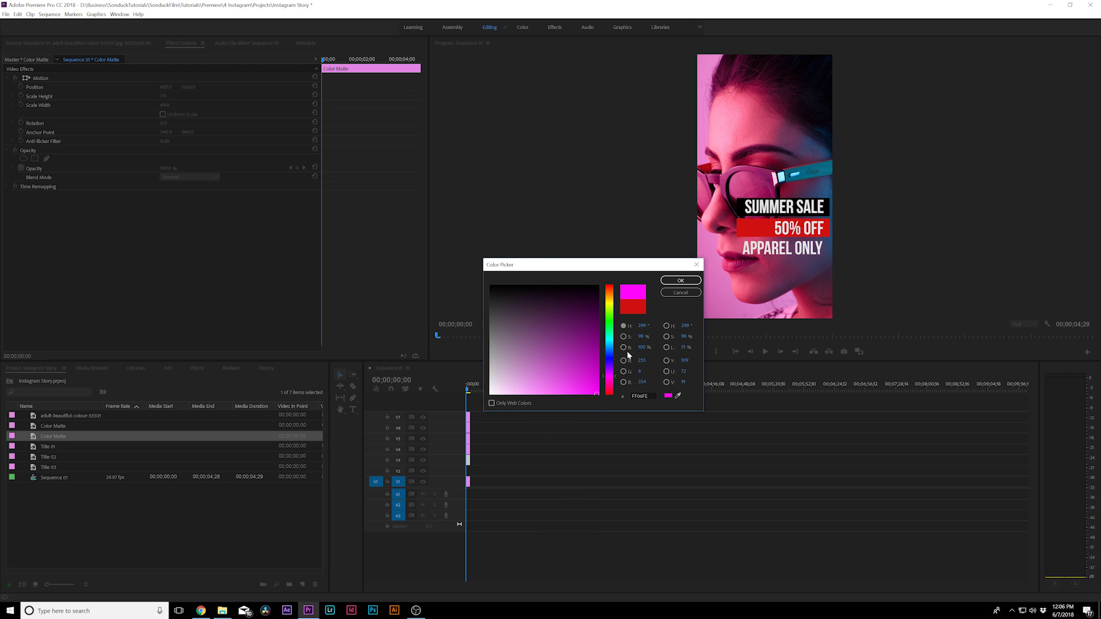
{"action": "left_click", "coordinate": [680, 280]}
- Copy the black matte clip from V4 onto V2 and lower the copy behind APPAREL ONLY
{"action": "left_click", "coordinate": [467, 428]}
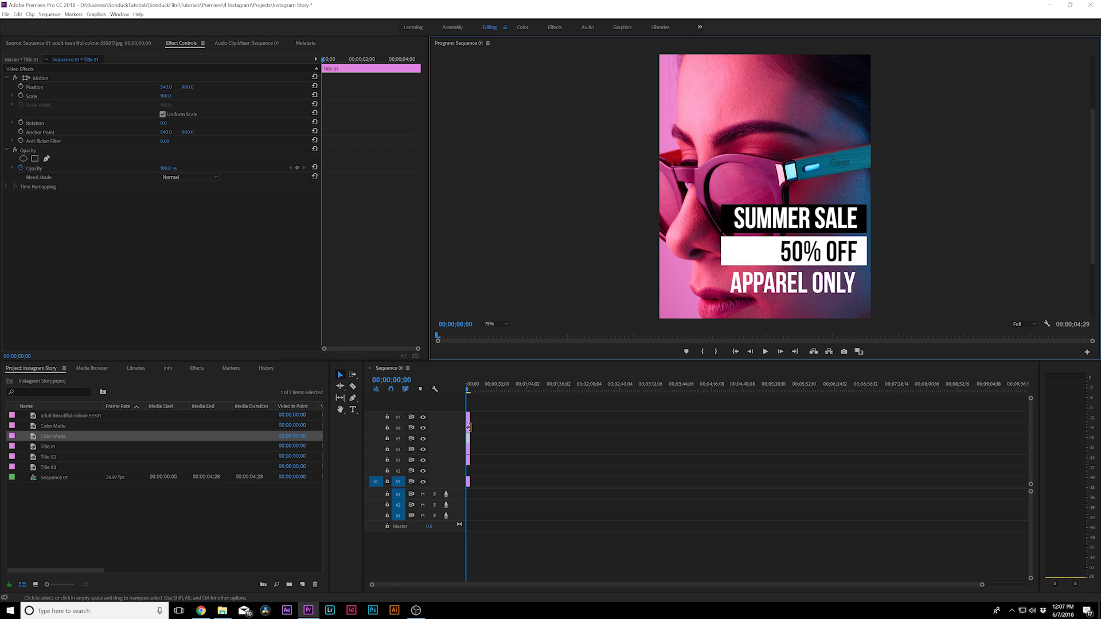
{"action": "left_click_drag", "start_coordinate": [468, 449], "coordinate": [470, 472]}
{"action": "left_click", "coordinate": [473, 392]}
{"action": "left_click_drag", "start_coordinate": [474, 392], "coordinate": [460, 394]}
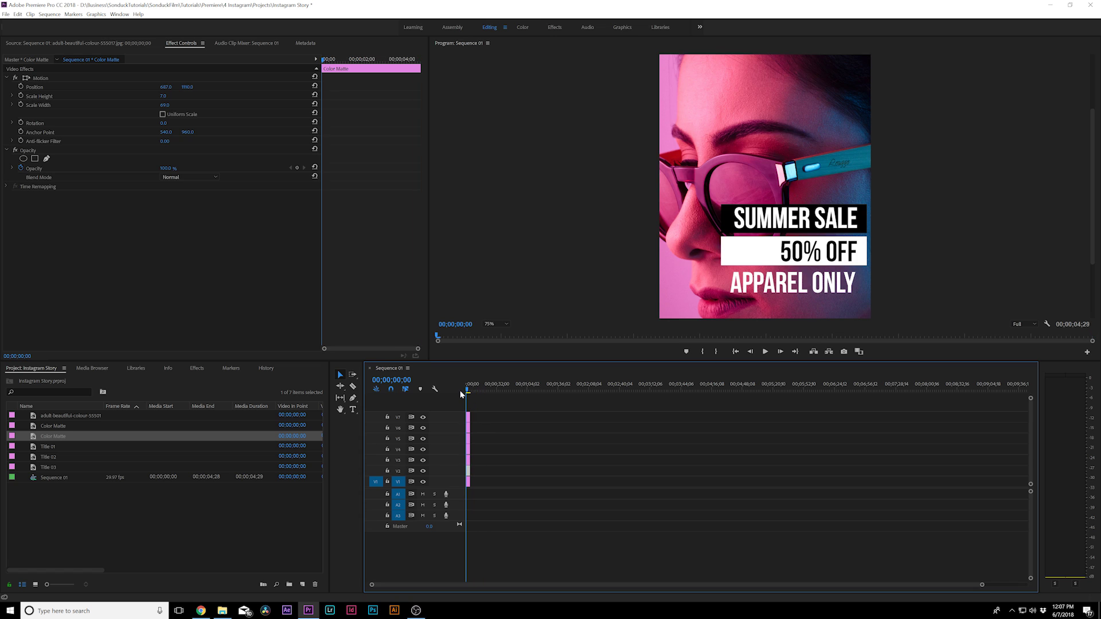
{"action": "left_click_drag", "start_coordinate": [188, 86], "coordinate": [227, 86]}
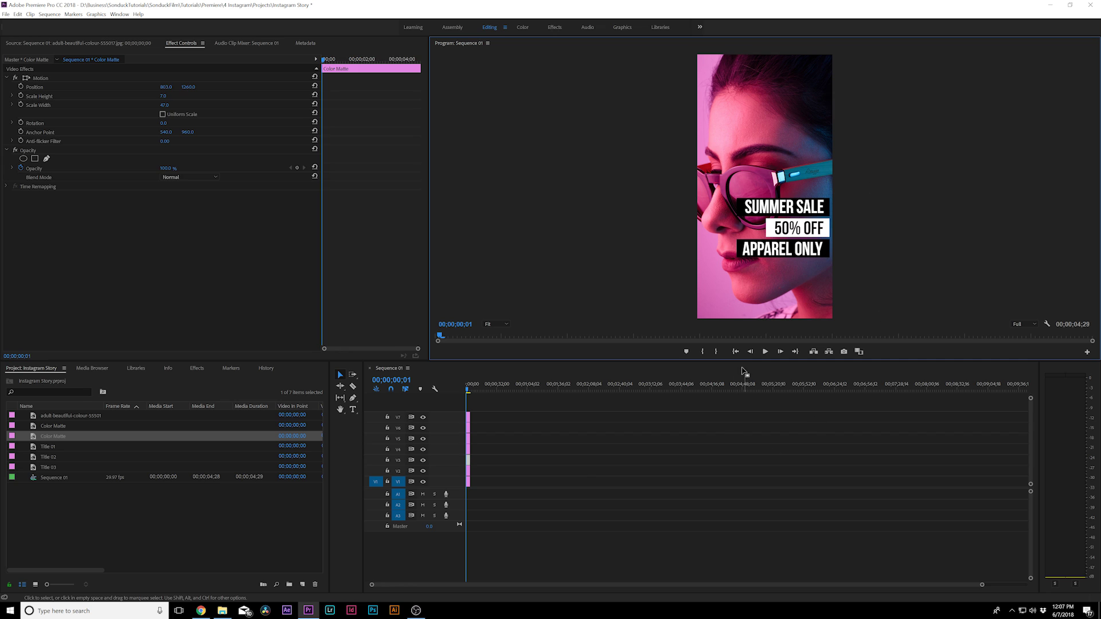
- Nest the Title 01 clip together with its color matte on V4, keeping the default sequence name
{"action": "left_click", "coordinate": [465, 381]}
{"action": "key", "text": "backslash"}
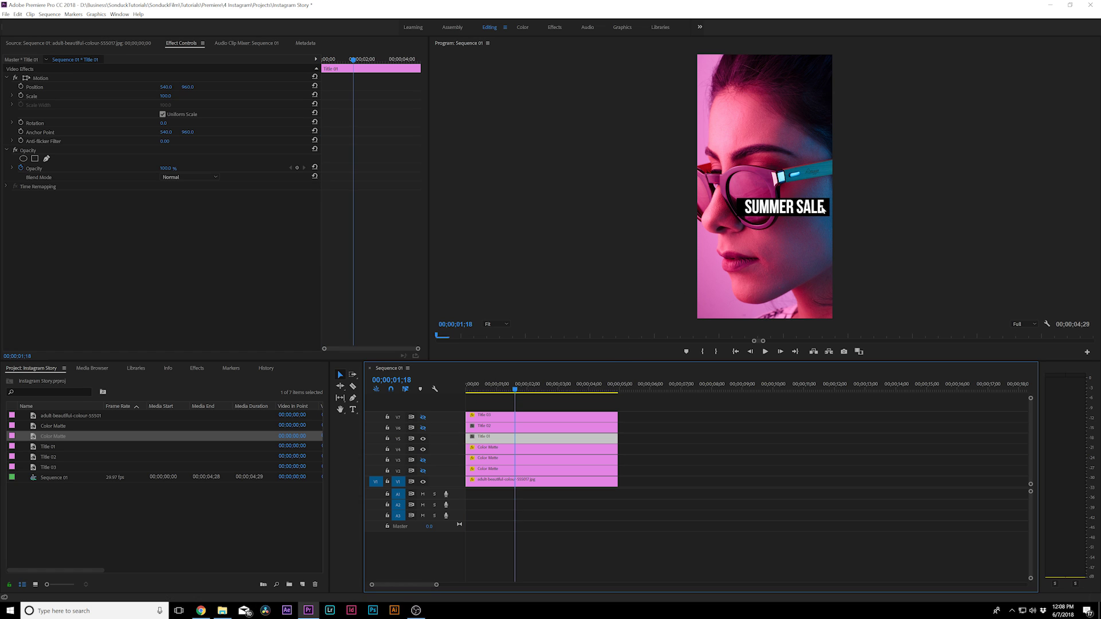
{"action": "left_click", "coordinate": [496, 451], "text": "shift"}
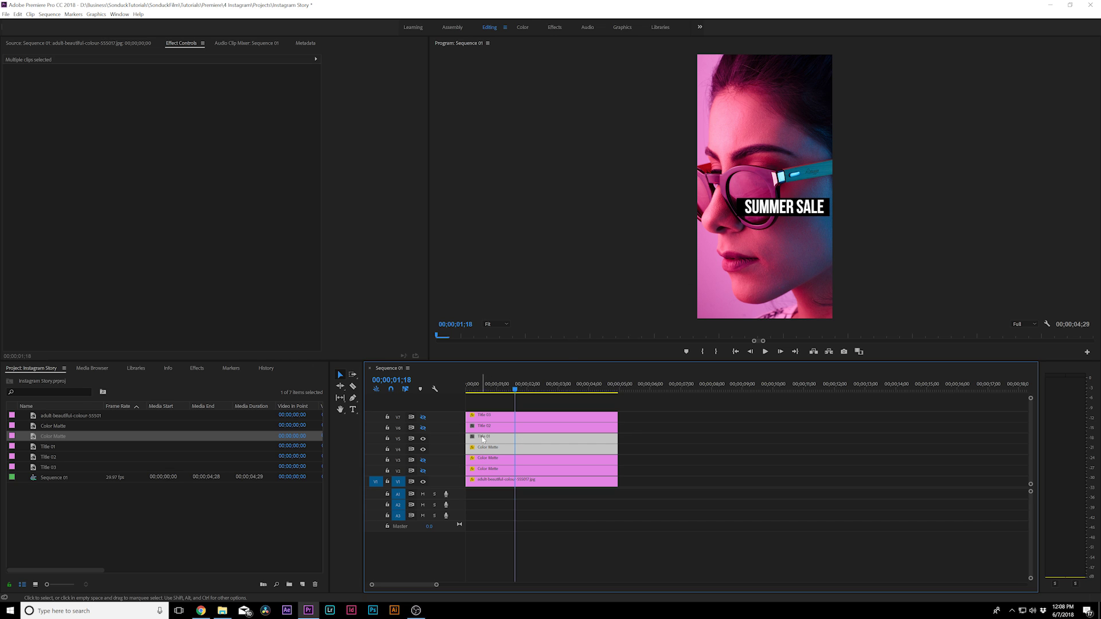
{"action": "right_click", "coordinate": [485, 440]}
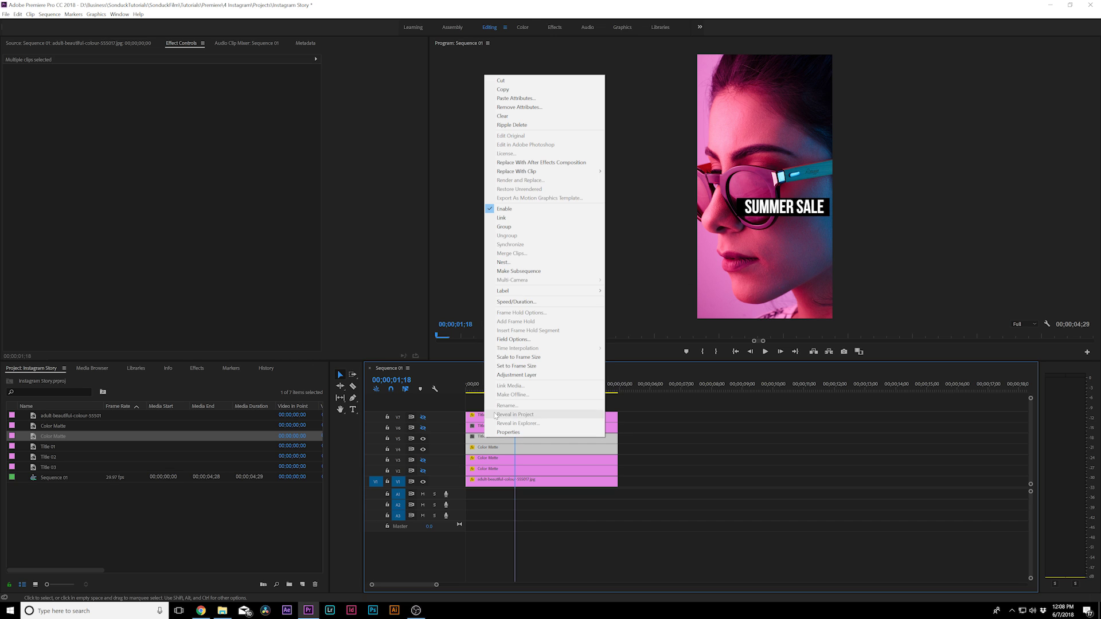
{"action": "left_click", "coordinate": [526, 265]}
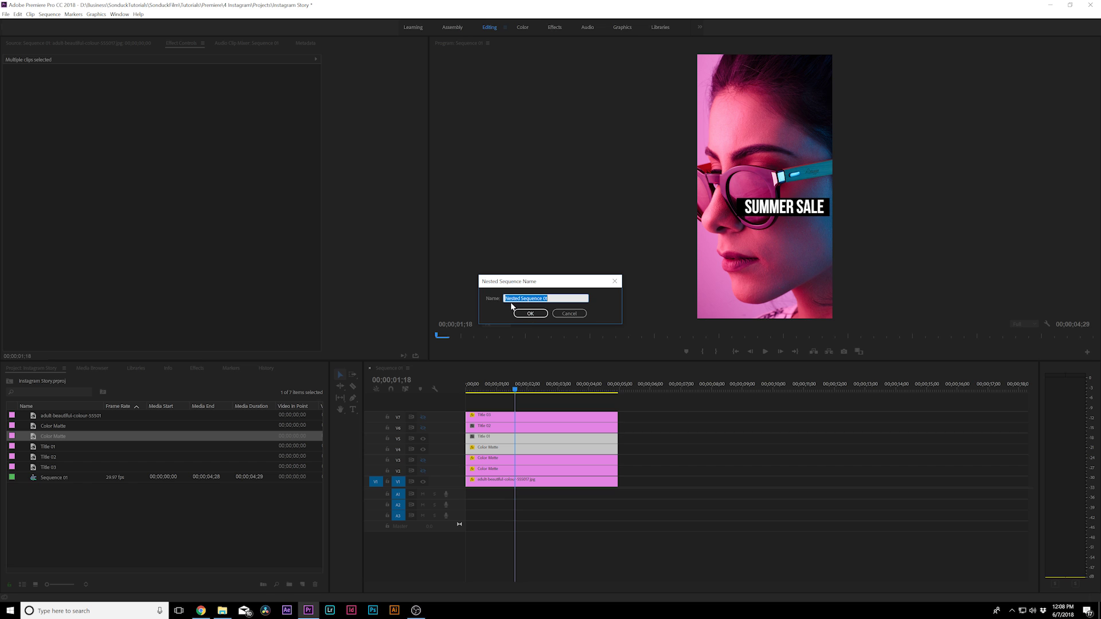
{"action": "left_click", "coordinate": [541, 314]}
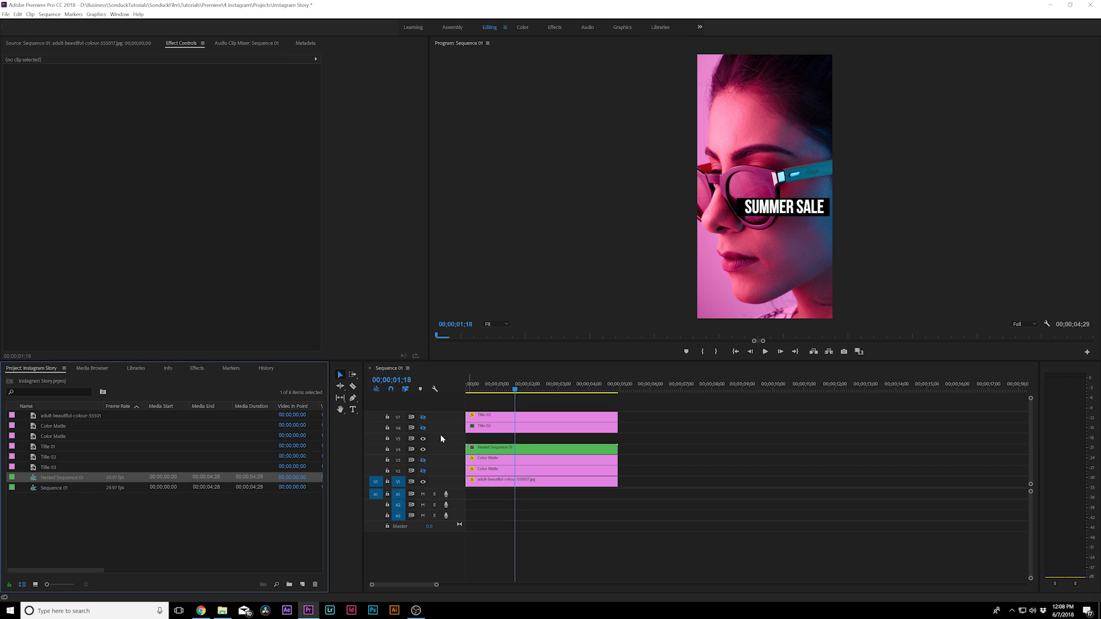
- Show tracks V6 and V3 and nest the Title 02 clip with its color matte under the default name
{"action": "left_click", "coordinate": [423, 428]}
{"action": "left_click", "coordinate": [423, 459]}
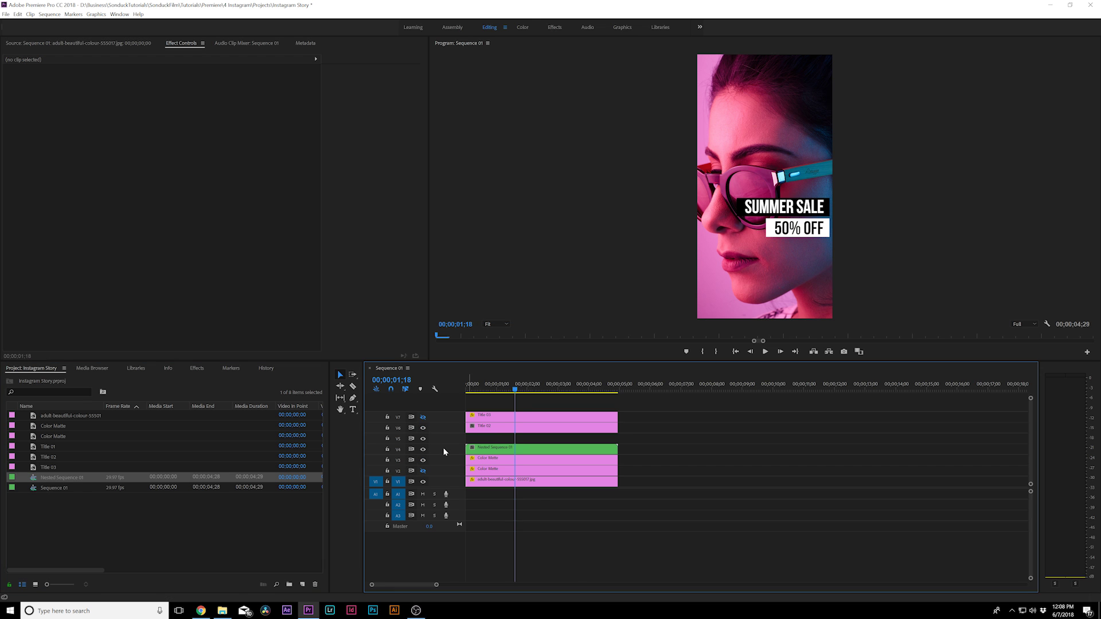
{"action": "left_click", "coordinate": [487, 459]}
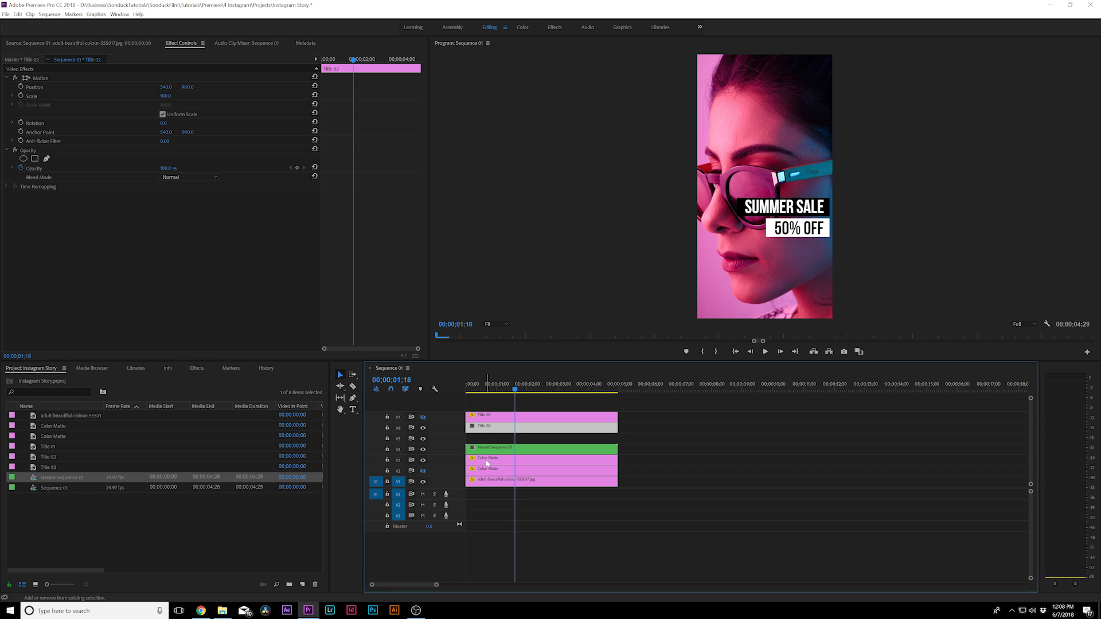
{"action": "left_click", "coordinate": [487, 431], "text": "shift"}
{"action": "right_click", "coordinate": [487, 431]}
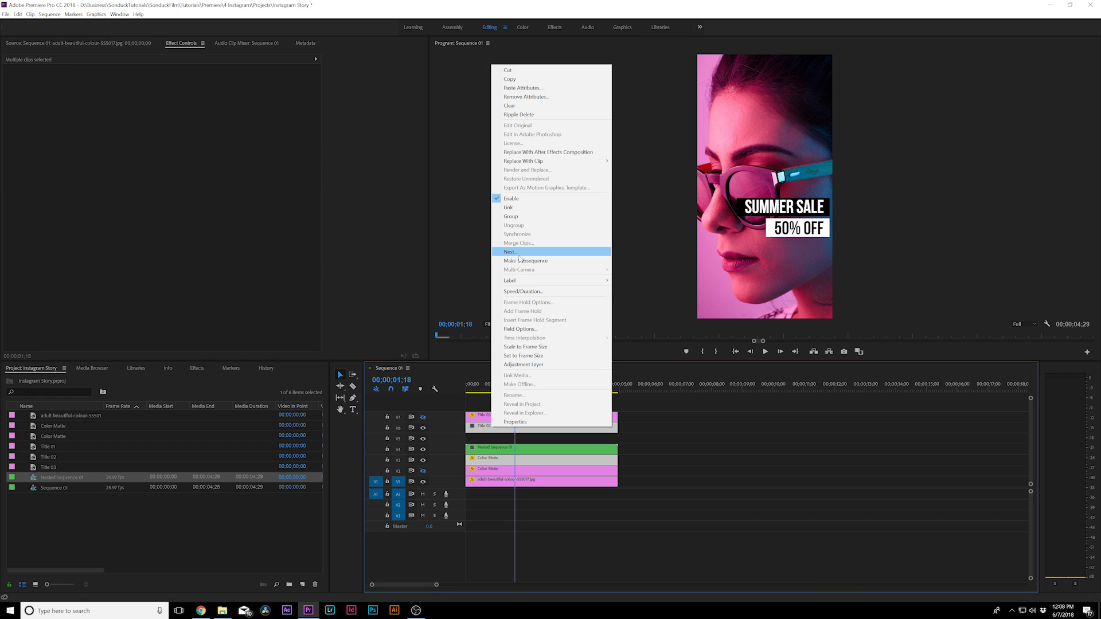
{"action": "left_click", "coordinate": [516, 252]}
{"action": "left_click", "coordinate": [531, 314]}
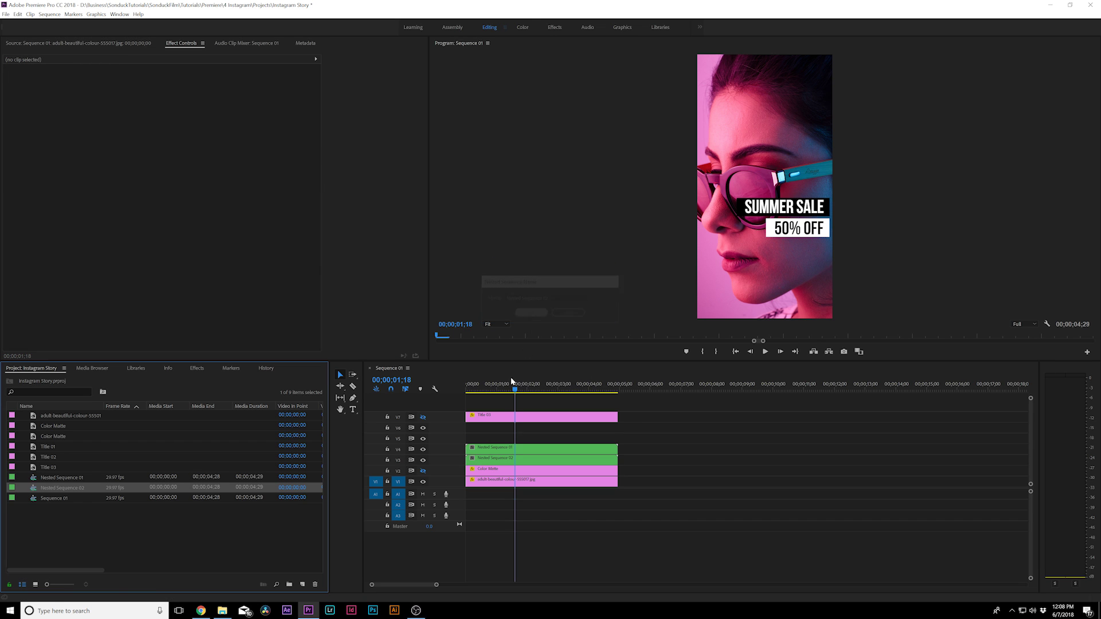
- Nest the Title 03 clip with the V2 color matte under the default name, and select all three nested sequences
{"action": "left_click", "coordinate": [495, 417]}
{"action": "left_click", "coordinate": [488, 469]}
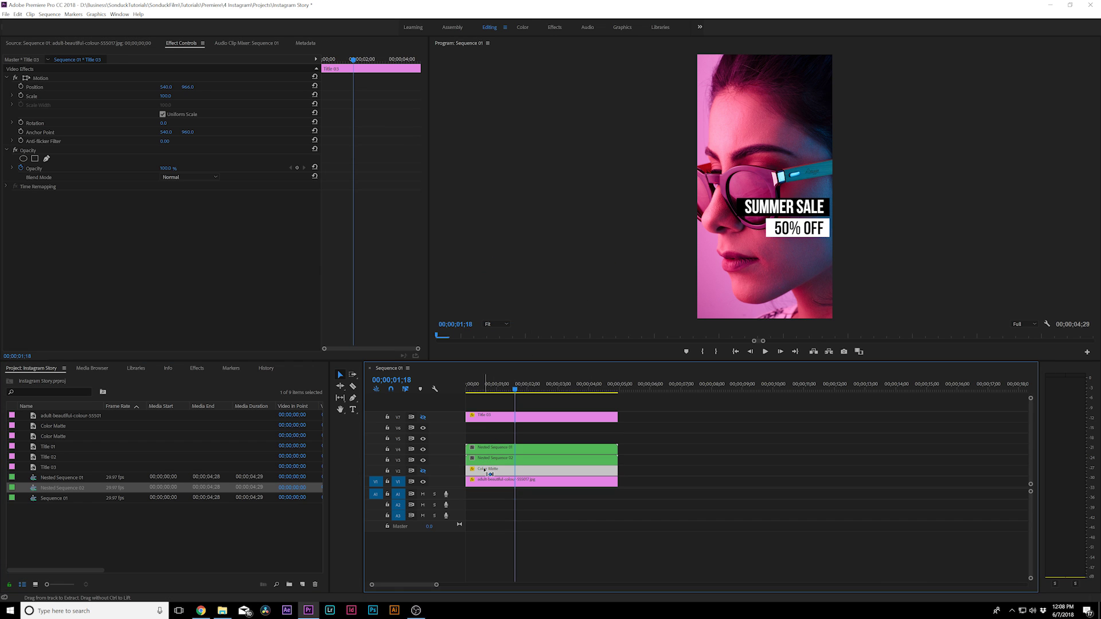
{"action": "left_click", "coordinate": [487, 418], "text": "shift"}
{"action": "right_click", "coordinate": [487, 418]}
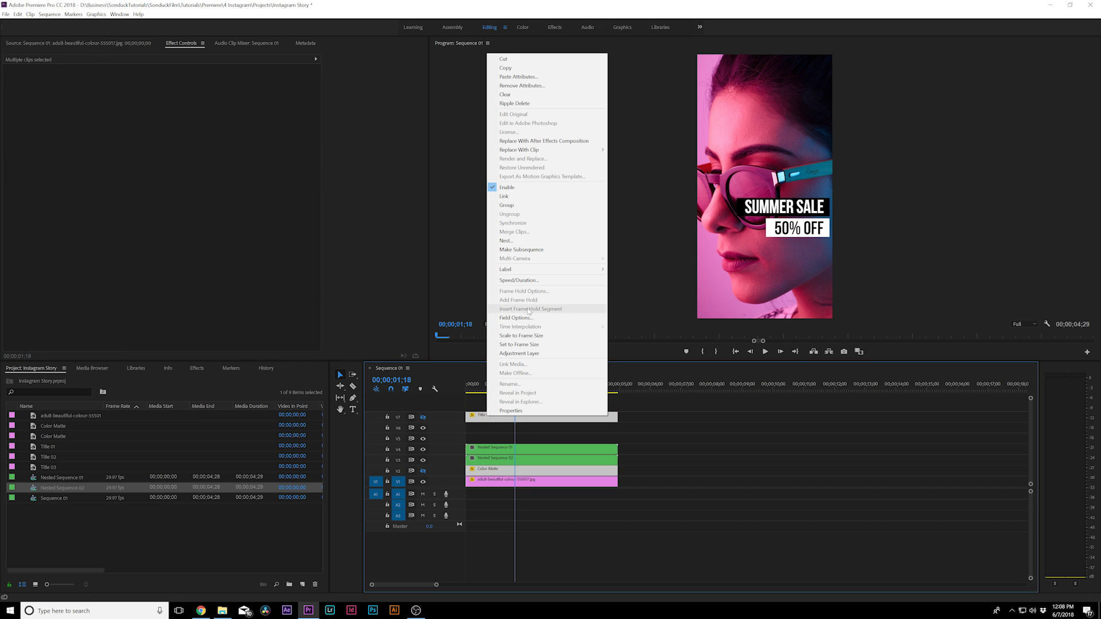
{"action": "left_click", "coordinate": [516, 240]}
{"action": "left_click", "coordinate": [530, 314]}
{"action": "left_click_drag", "start_coordinate": [496, 422], "coordinate": [500, 467]}
{"action": "key", "text": "alt+Down"}
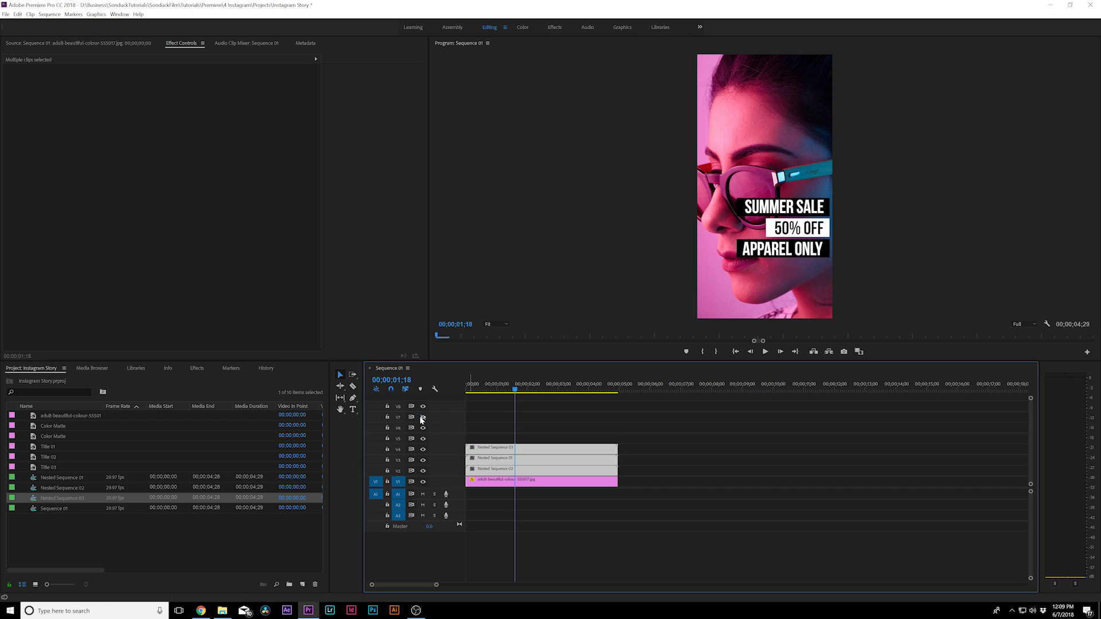
- Animate the SUMMER SALE nest's position with a start keyframe at X about 1287, off the frame's right edge, and the original position near 1;10
{"action": "left_click", "coordinate": [467, 384]}
{"action": "left_click", "coordinate": [473, 459]}
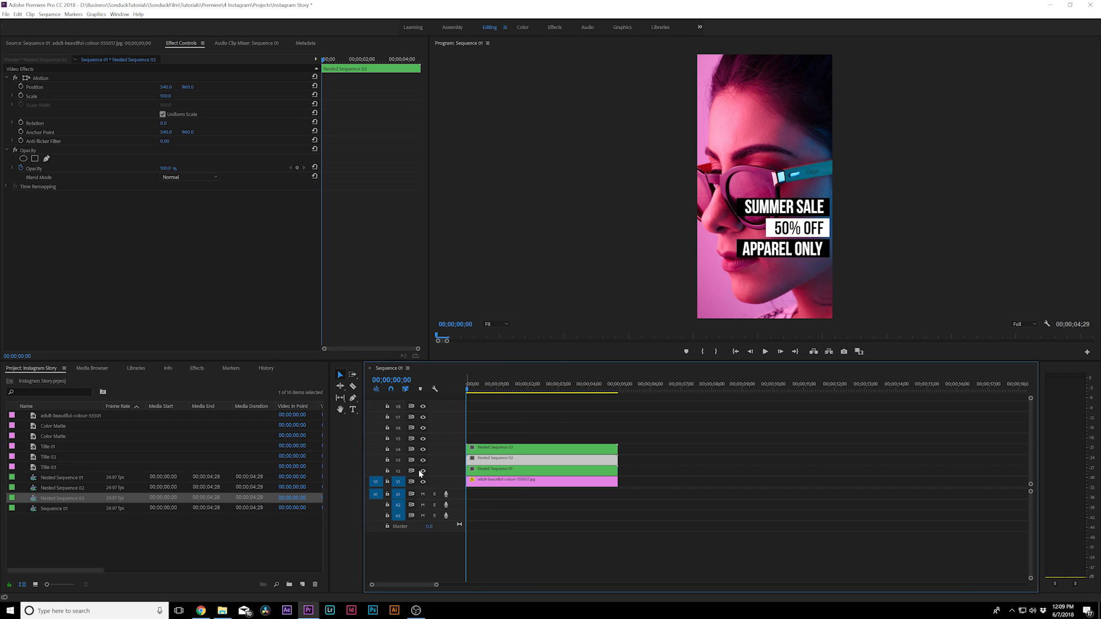
{"action": "left_click", "coordinate": [480, 473]}
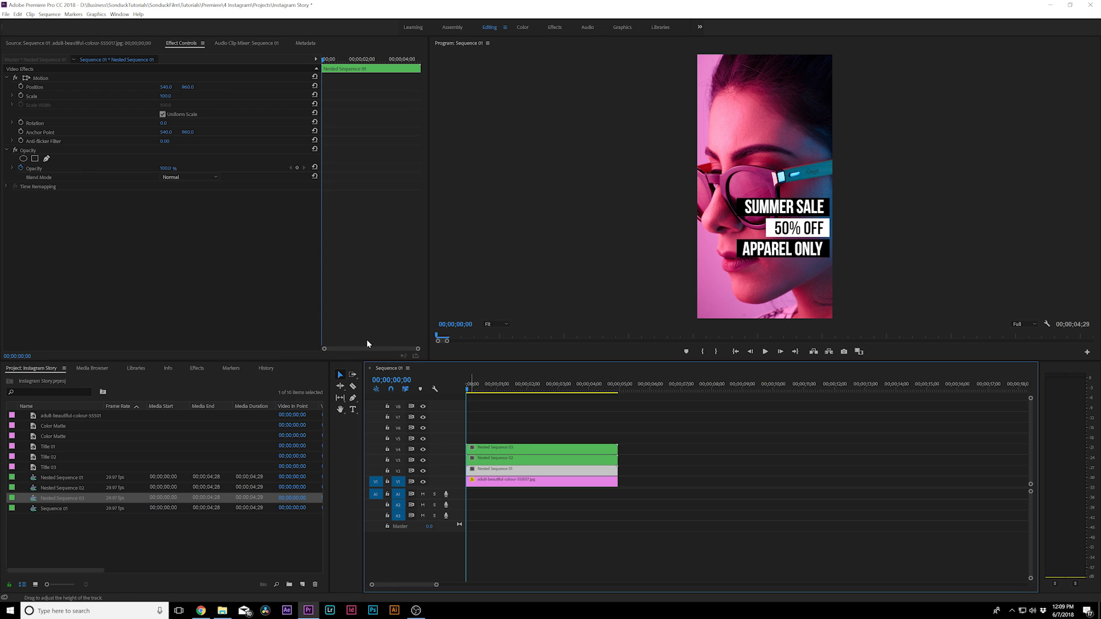
{"action": "left_click", "coordinate": [78, 275]}
{"action": "left_click", "coordinate": [20, 87]}
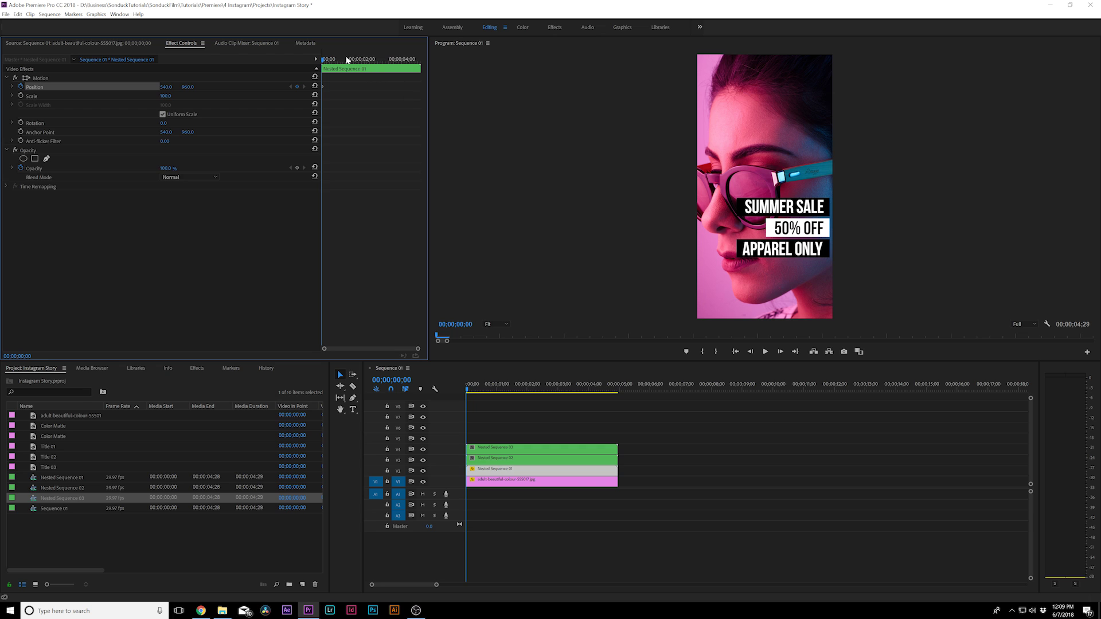
{"action": "left_click_drag", "start_coordinate": [345, 88], "coordinate": [348, 88]}
{"action": "left_click_drag", "start_coordinate": [164, 87], "coordinate": [590, 87]}
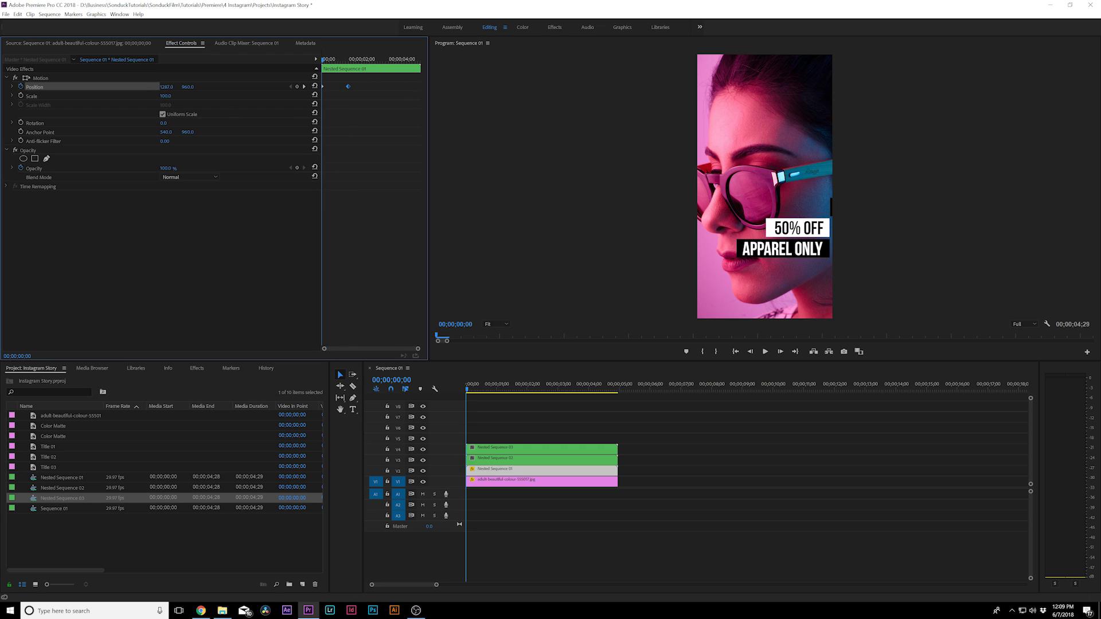
- Set the temporal interpolation of SUMMER SALE's ending position keyframe to Bezier
{"action": "left_click_drag", "start_coordinate": [471, 388], "coordinate": [506, 390]}
{"action": "left_click", "coordinate": [363, 105]}
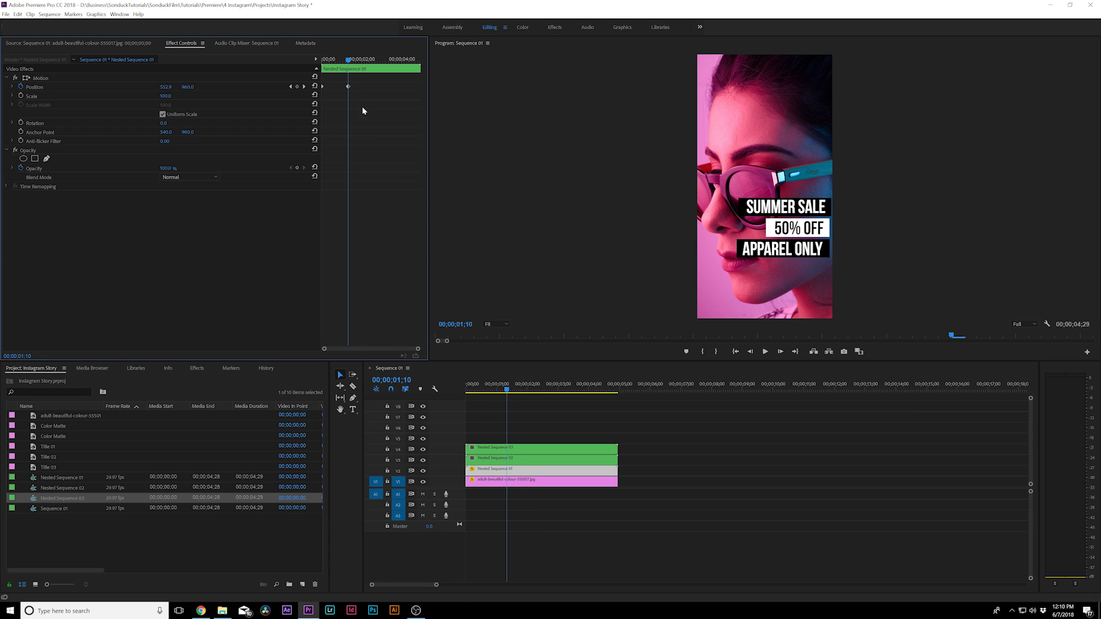
{"action": "right_click", "coordinate": [348, 86]}
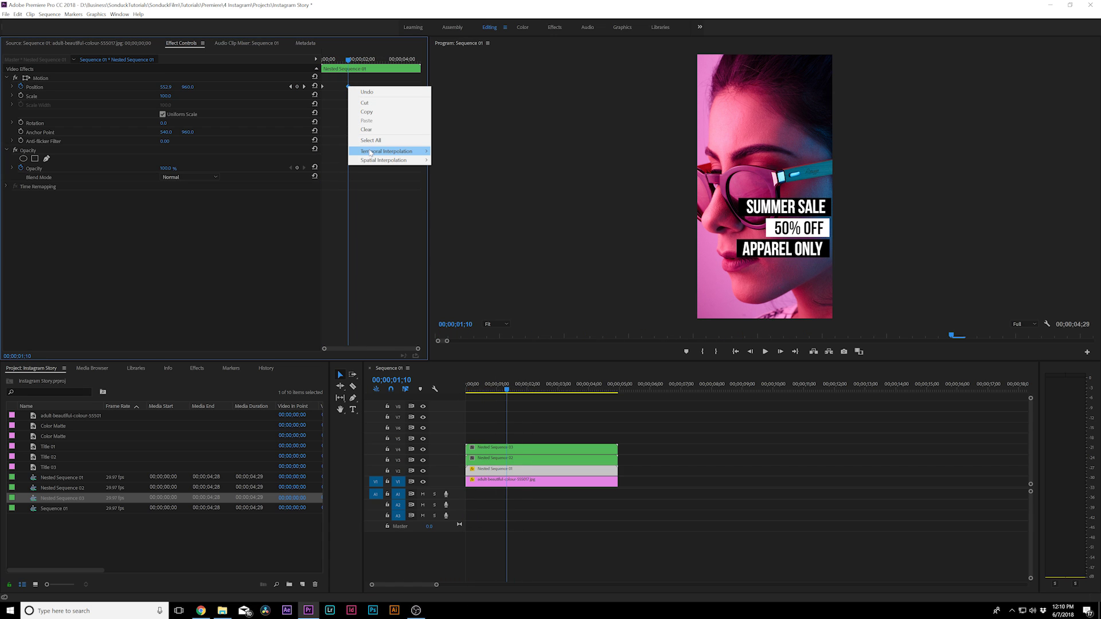
{"action": "mouse_move", "coordinate": [395, 153]}
{"action": "left_click", "coordinate": [449, 160]}
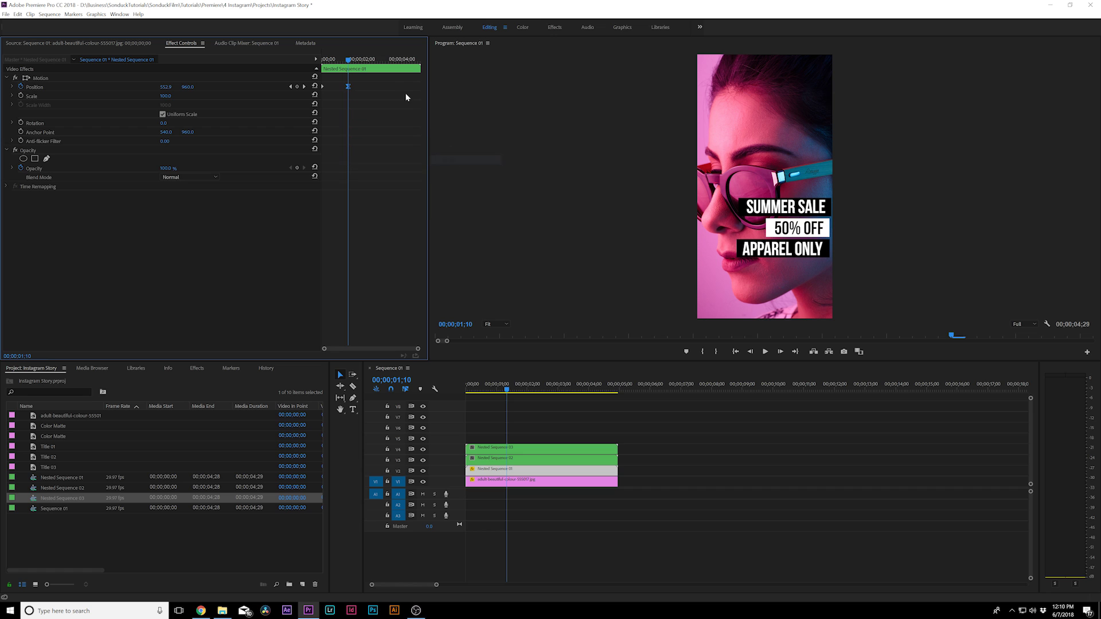
- Preview the SUMMER SALE slide-in and move its ending position keyframe earlier to speed it up
{"action": "key", "text": "Home"}
{"action": "key", "text": "space"}
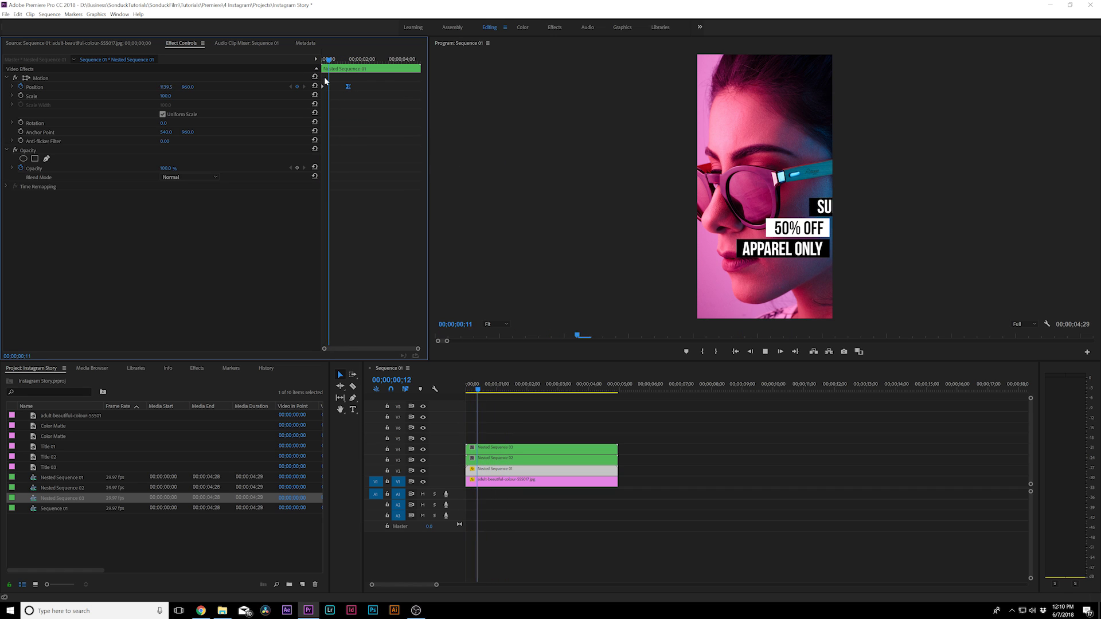
{"action": "left_click", "coordinate": [340, 60]}
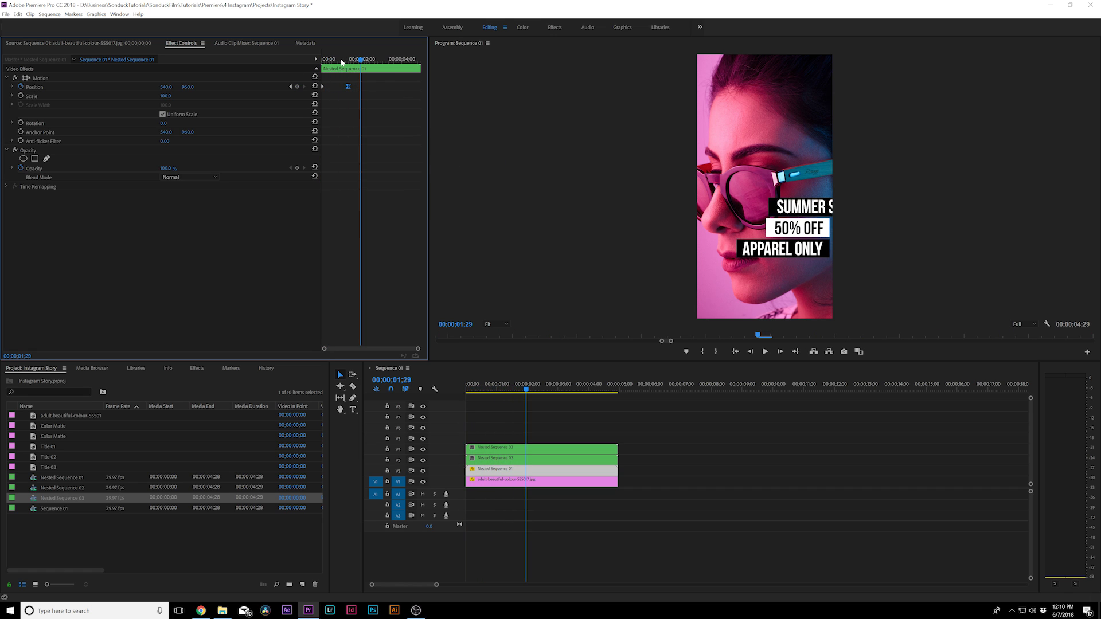
{"action": "left_click_drag", "start_coordinate": [348, 86], "coordinate": [338, 59]}
{"action": "left_click", "coordinate": [323, 60]}
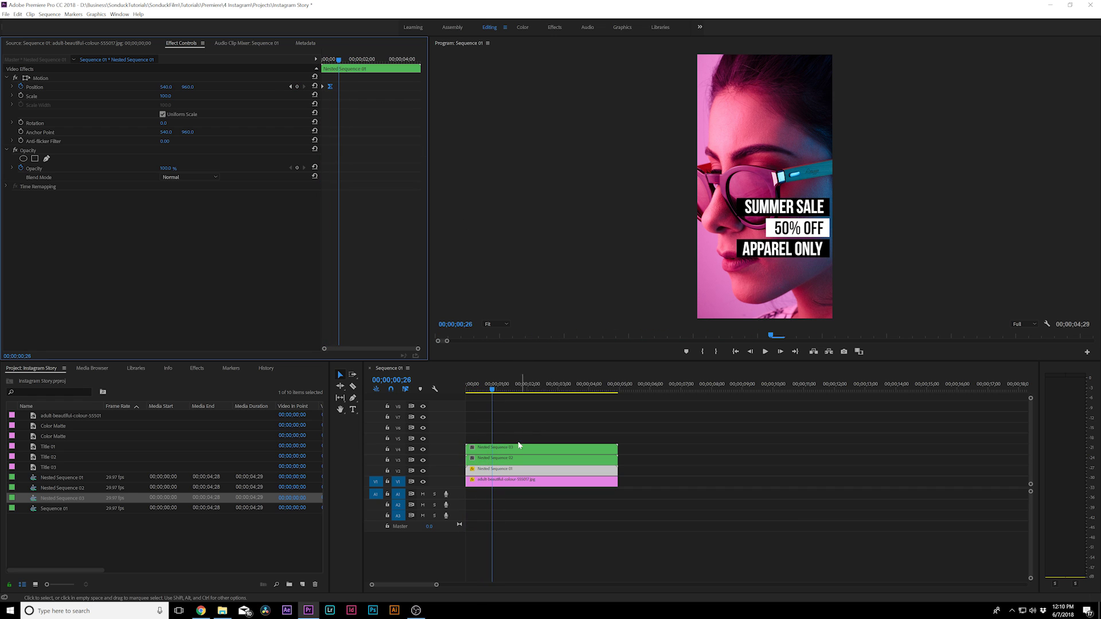
- Keyframe the 50% OFF nest's scale from 0 at the sequence start to 100 at a second keyframe
{"action": "left_click", "coordinate": [498, 462]}
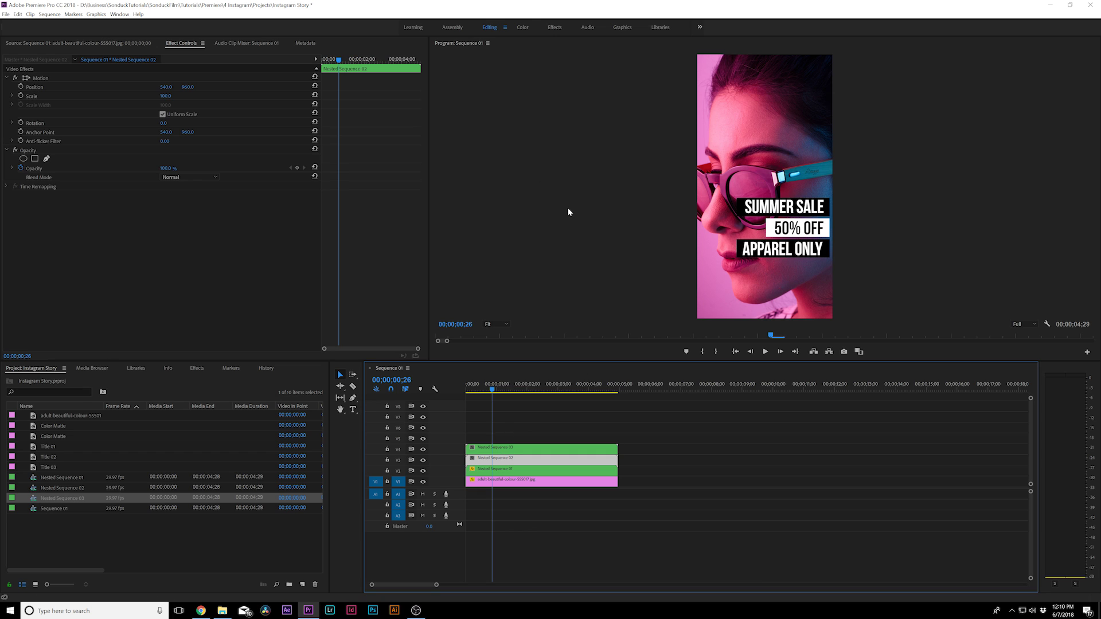
{"action": "left_click_drag", "start_coordinate": [336, 64], "coordinate": [308, 72]}
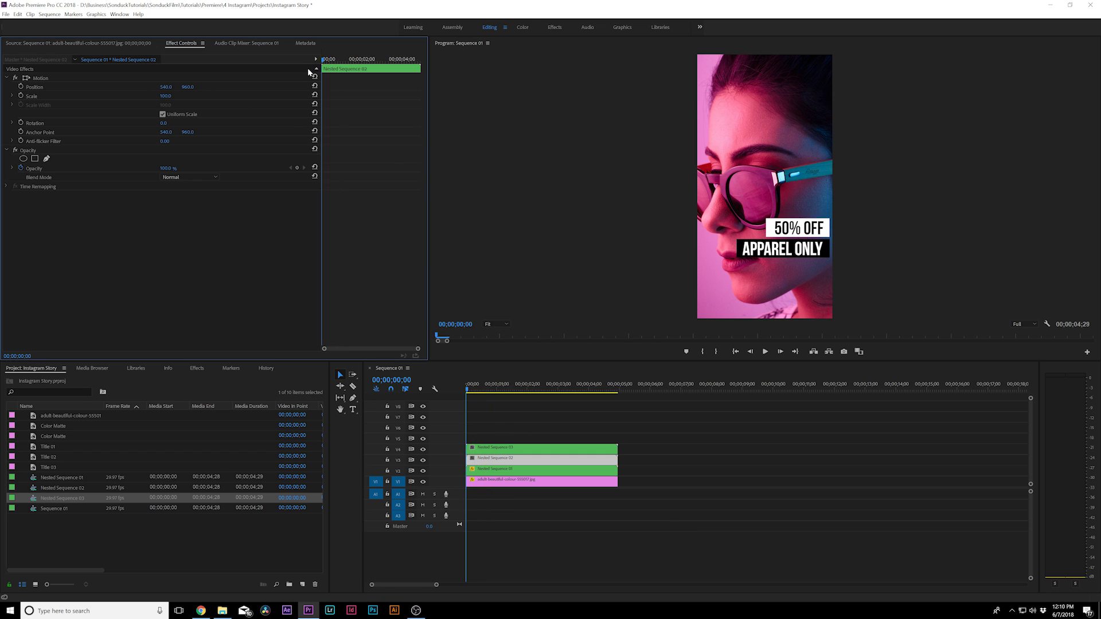
{"action": "left_click", "coordinate": [21, 96]}
{"action": "left_click_drag", "start_coordinate": [324, 95], "coordinate": [351, 96]}
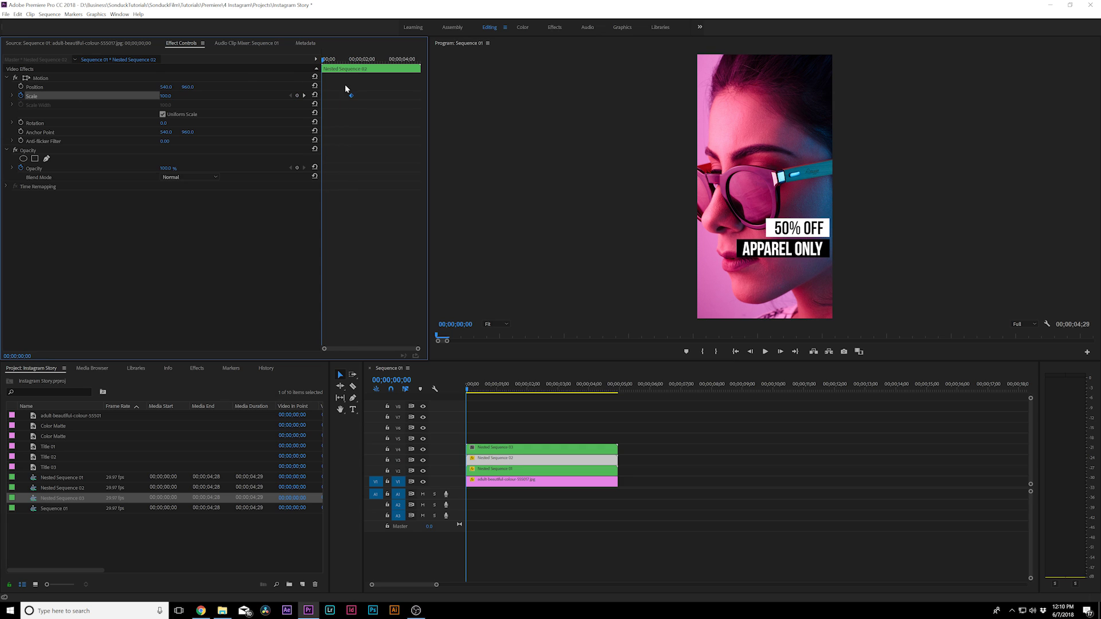
{"action": "left_click", "coordinate": [172, 96]}
{"action": "type", "text": "92.6"}
{"action": "key", "text": "Return"}
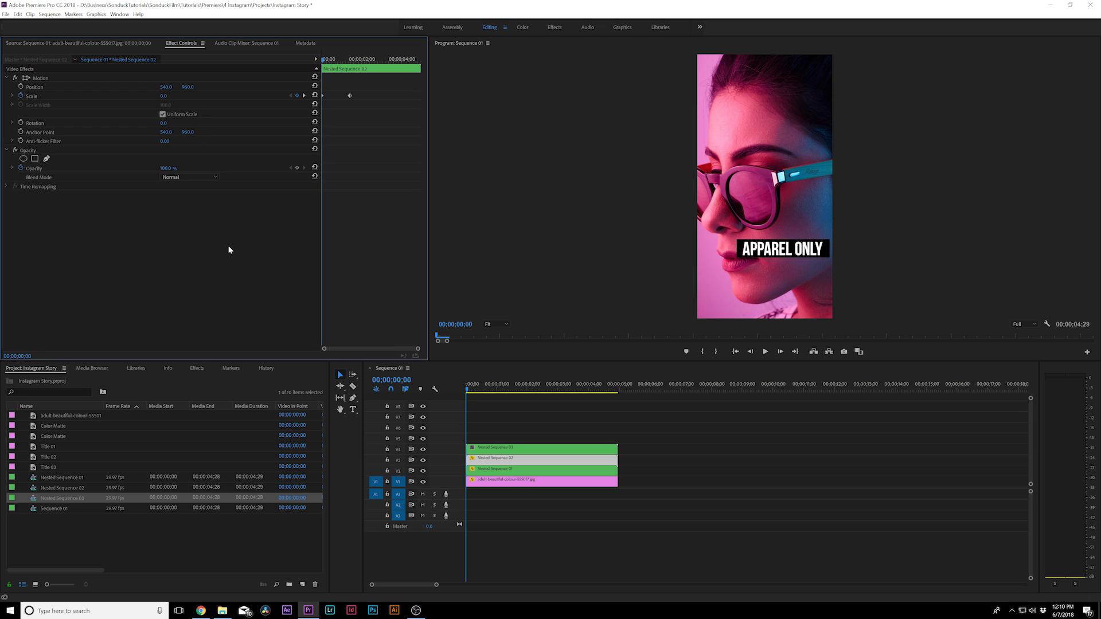
- Move the 50% OFF nest's anchor point to about 820, 1241
{"action": "left_click_drag", "start_coordinate": [352, 63], "coordinate": [365, 103]}
{"action": "left_click_drag", "start_coordinate": [166, 132], "coordinate": [189, 131]}
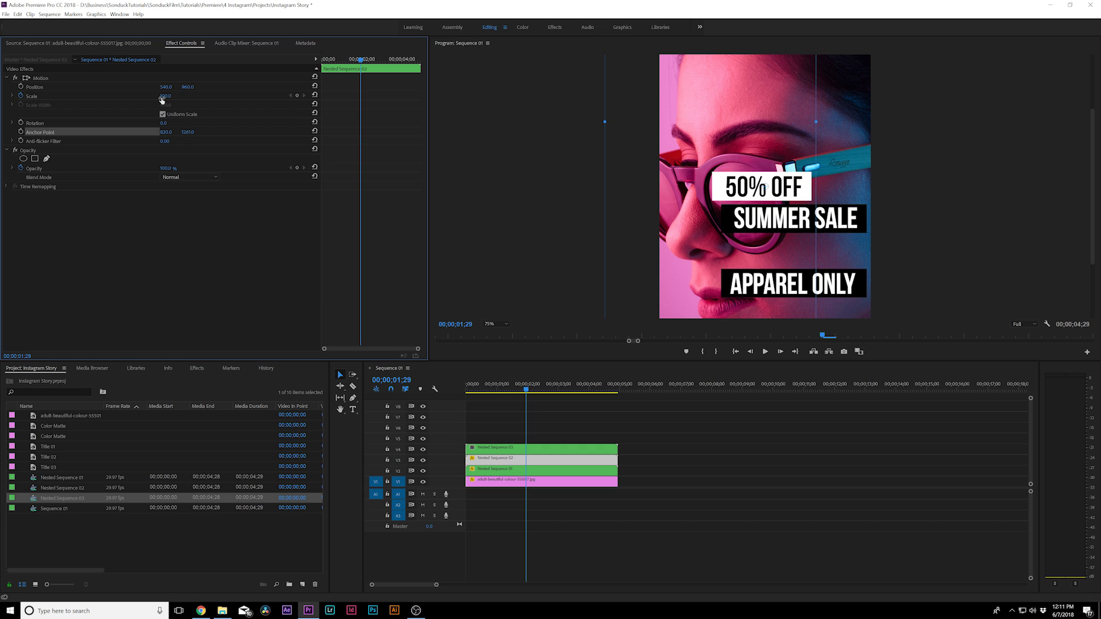
- Remove the 50% OFF nest's scale keyframes and reposition it between the other two titles at about 818, 1243
{"action": "left_click", "coordinate": [114, 94]}
{"action": "left_click_drag", "start_coordinate": [159, 99], "coordinate": [362, 86]}
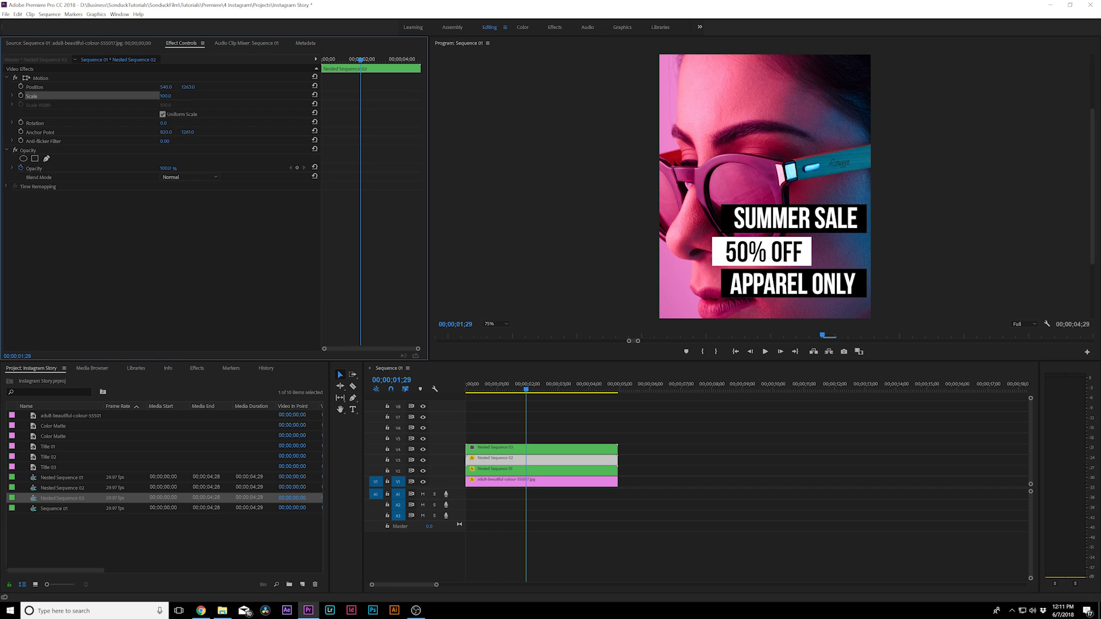
{"action": "left_click_drag", "start_coordinate": [165, 87], "coordinate": [321, 60]}
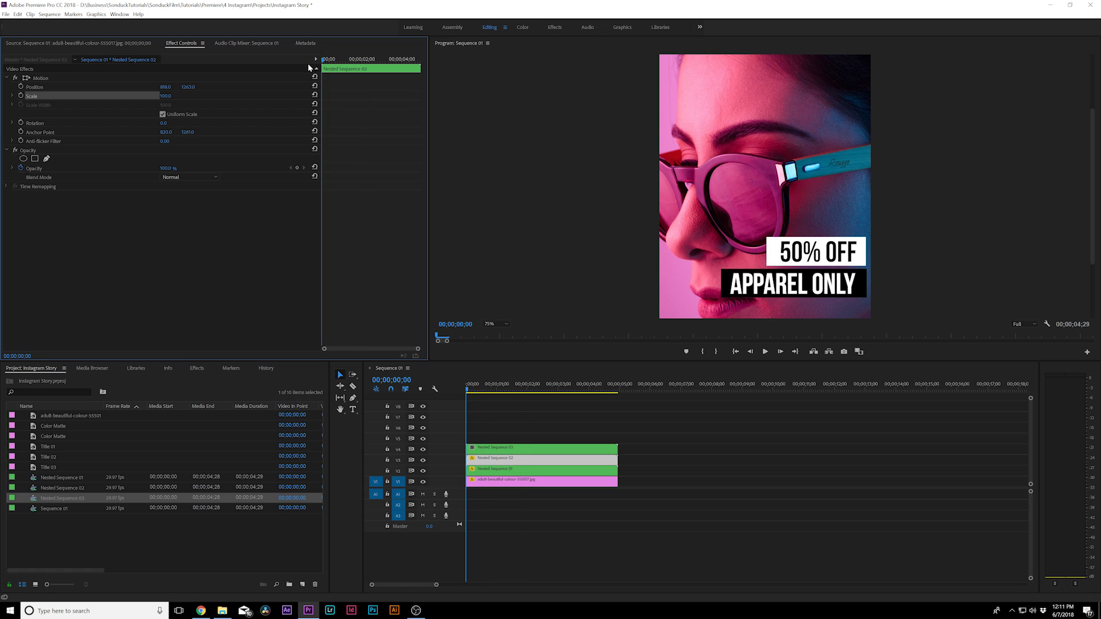
- Keyframe the 50% OFF nest's scale from 0 at the start to 100 at about 1;17, and scrub through the growth
{"action": "left_click", "coordinate": [21, 95]}
{"action": "type", "text": "0"}
{"action": "key", "text": "Return"}
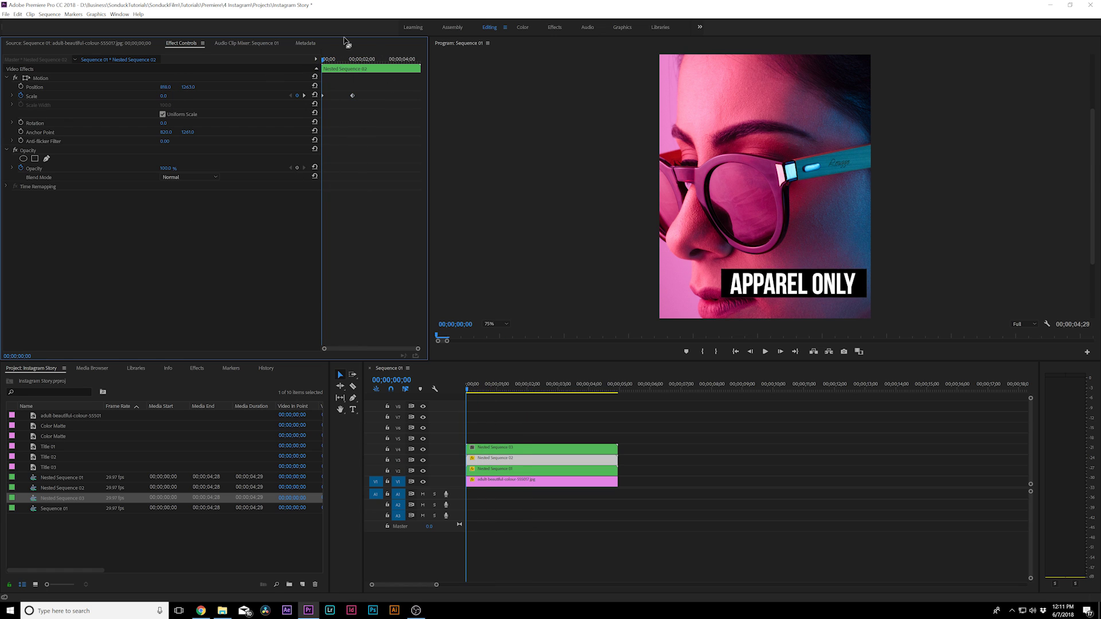
{"action": "left_click_drag", "start_coordinate": [344, 59], "coordinate": [321, 79]}
- Add rotation keyframes to 50% OFF, tilted counterclockwise at the start and level at the scale's end keyframe, and preview the motion
{"action": "left_click", "coordinate": [21, 122]}
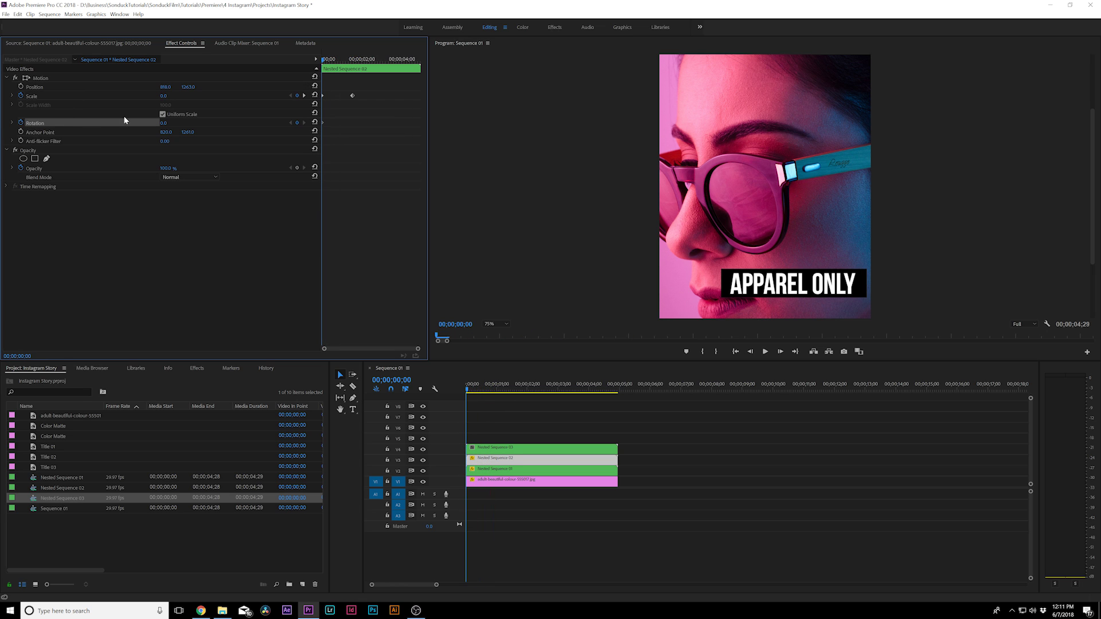
{"action": "left_click_drag", "start_coordinate": [323, 123], "coordinate": [352, 124]}
{"action": "key", "text": "space"}
{"action": "key", "text": "Home"}
- Set 50% OFF's ending scale and rotation keyframes to Bezier interpolation
{"action": "left_click_drag", "start_coordinate": [323, 59], "coordinate": [352, 59]}
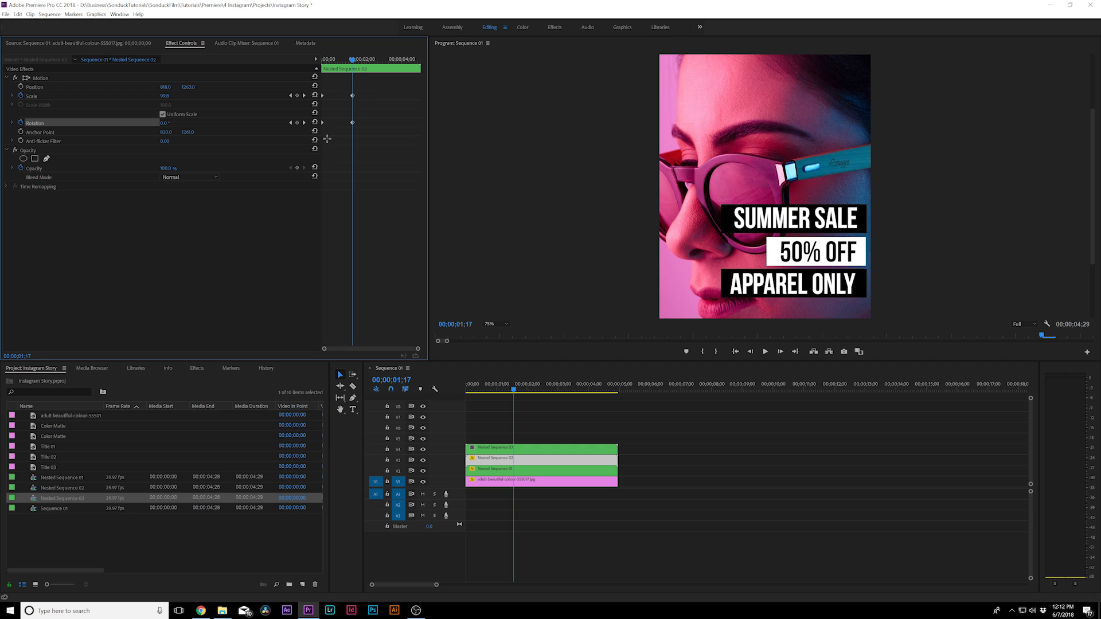
{"action": "right_click", "coordinate": [352, 123]}
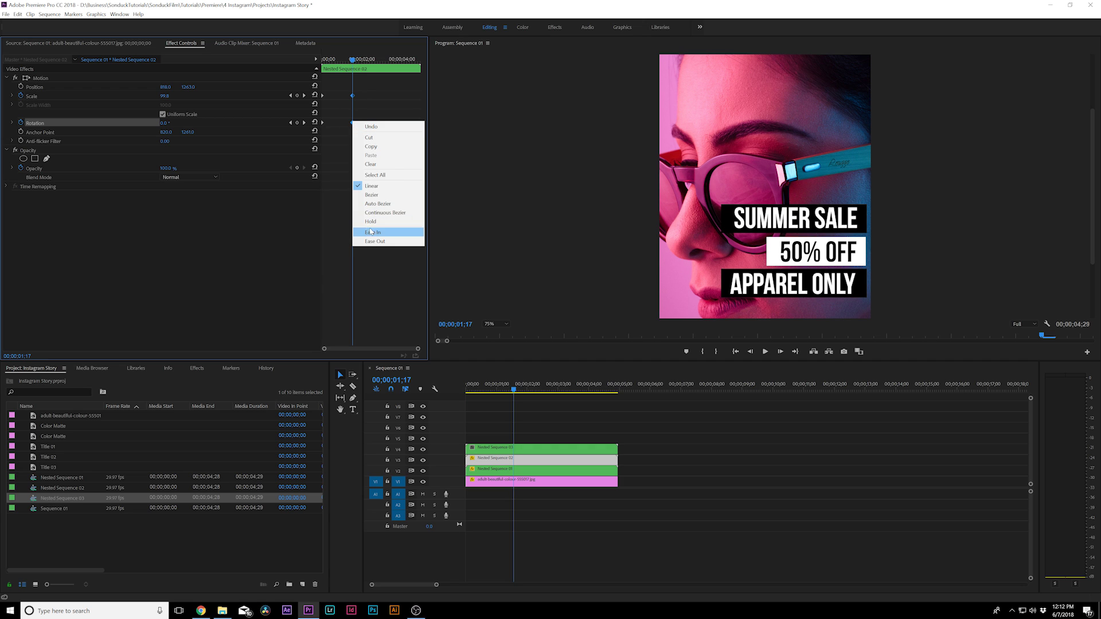
{"action": "left_click", "coordinate": [381, 204]}
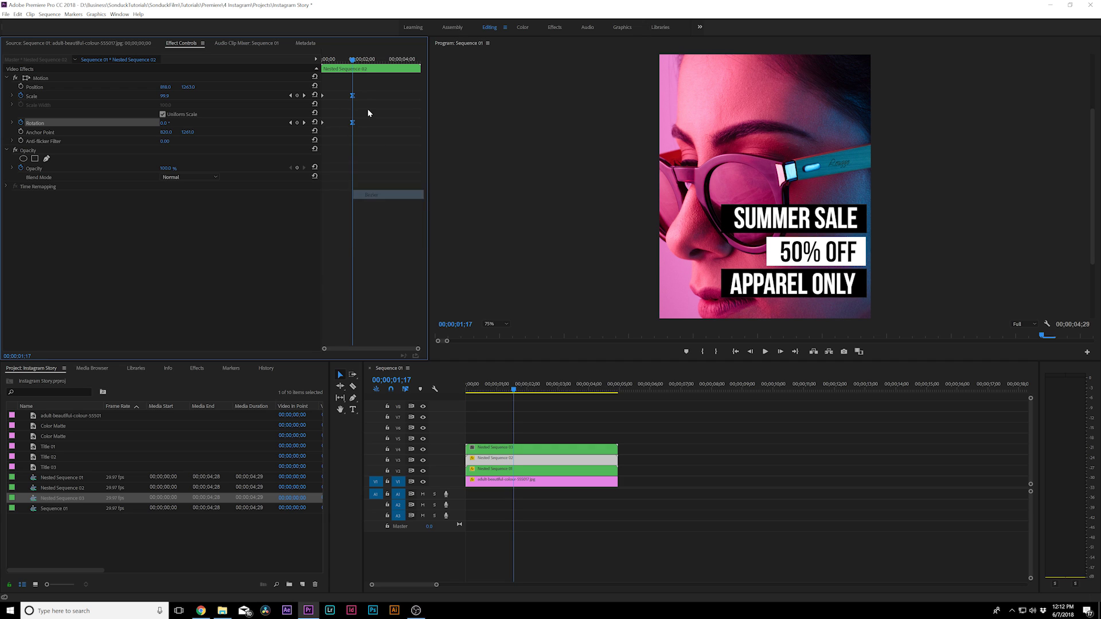
- Play back the 50% OFF animation and move its ending scale and rotation keyframes earlier to speed it up
{"action": "key", "text": "Home"}
{"action": "key", "text": "space"}
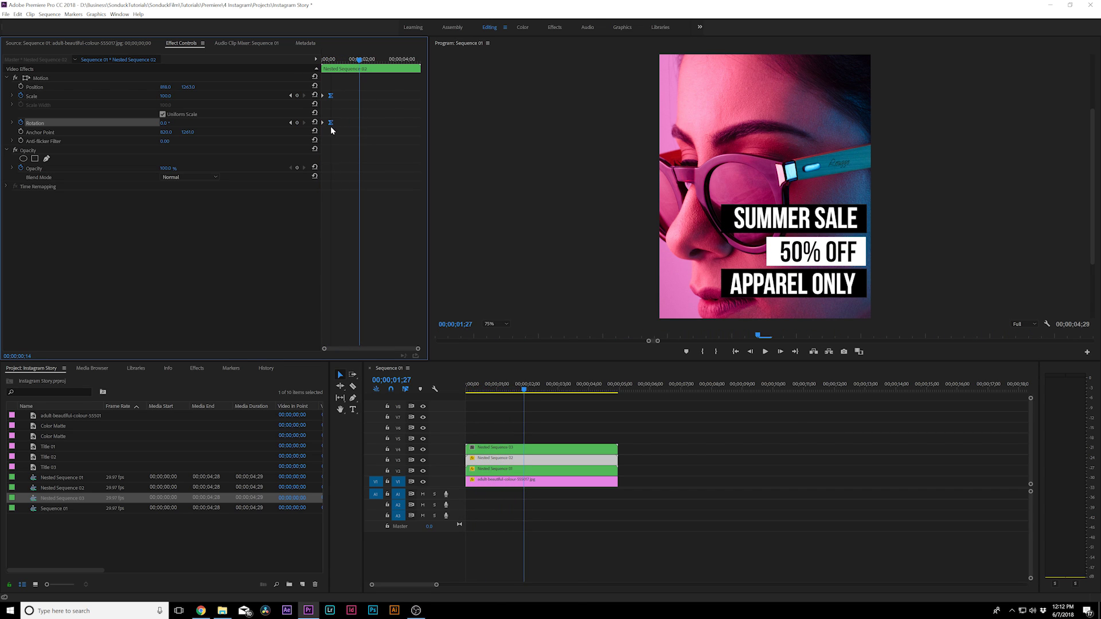
{"action": "key", "text": "j"}
{"action": "key", "text": "j"}
{"action": "key", "text": "space"}
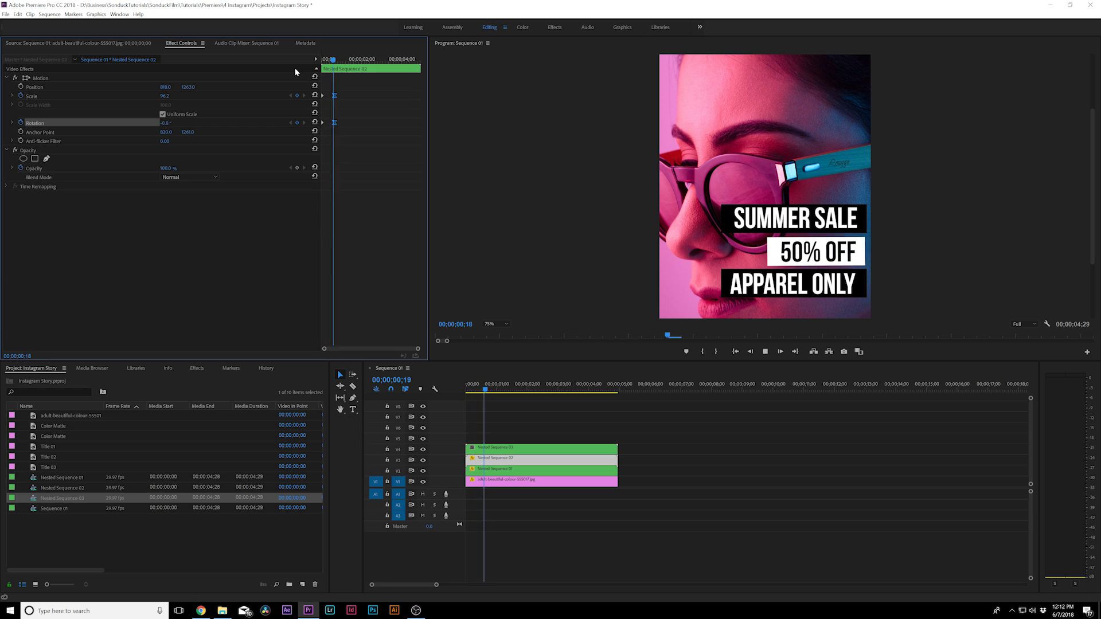
- Shift the 50% OFF nest about 11 frames later on V3 and play the sequence from the start
{"action": "left_click_drag", "start_coordinate": [490, 459], "coordinate": [501, 460]}
{"action": "left_click", "coordinate": [462, 394]}
{"action": "key", "text": "space"}
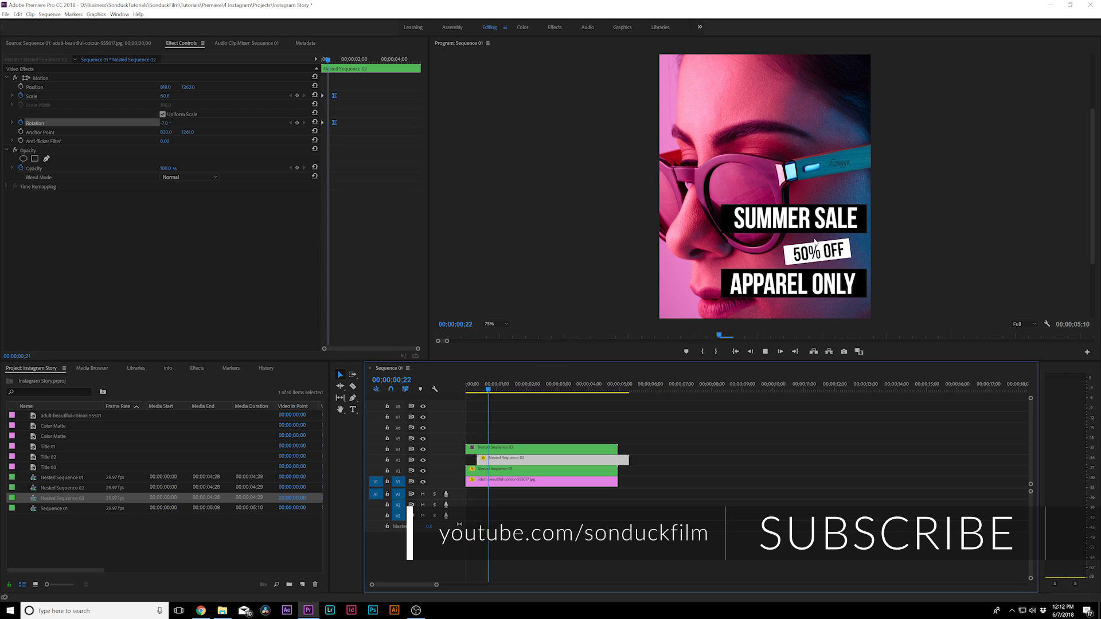
- Keyframe the APPAREL ONLY nest's position so it starts beyond the frame's left edge and ends at its original X of 540
{"action": "left_click", "coordinate": [491, 449]}
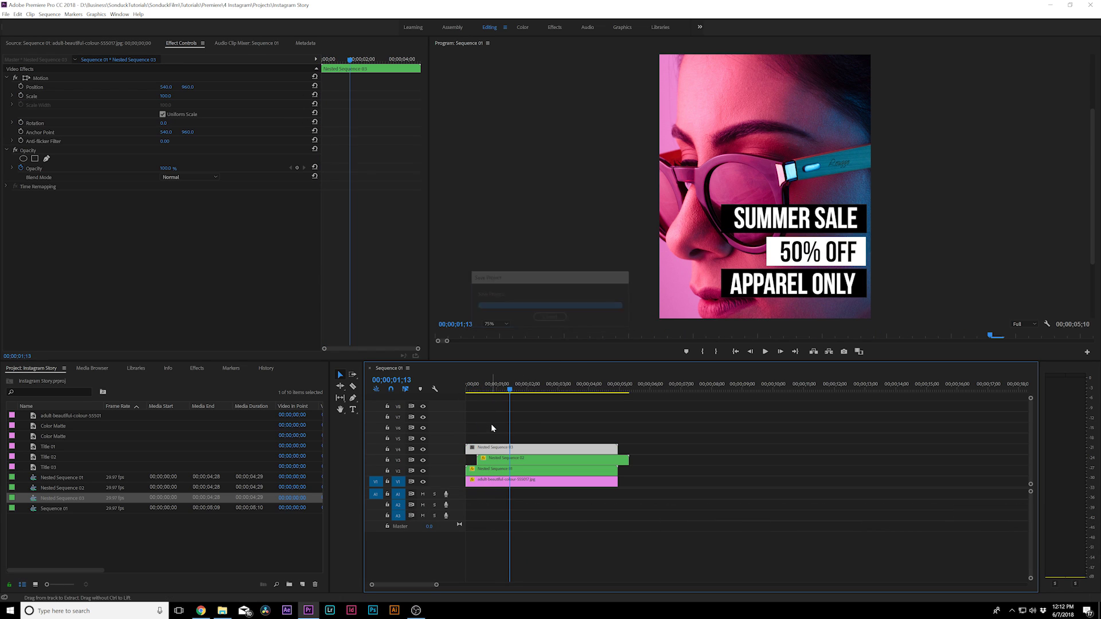
{"action": "left_click", "coordinate": [316, 73]}
{"action": "key", "text": "Home"}
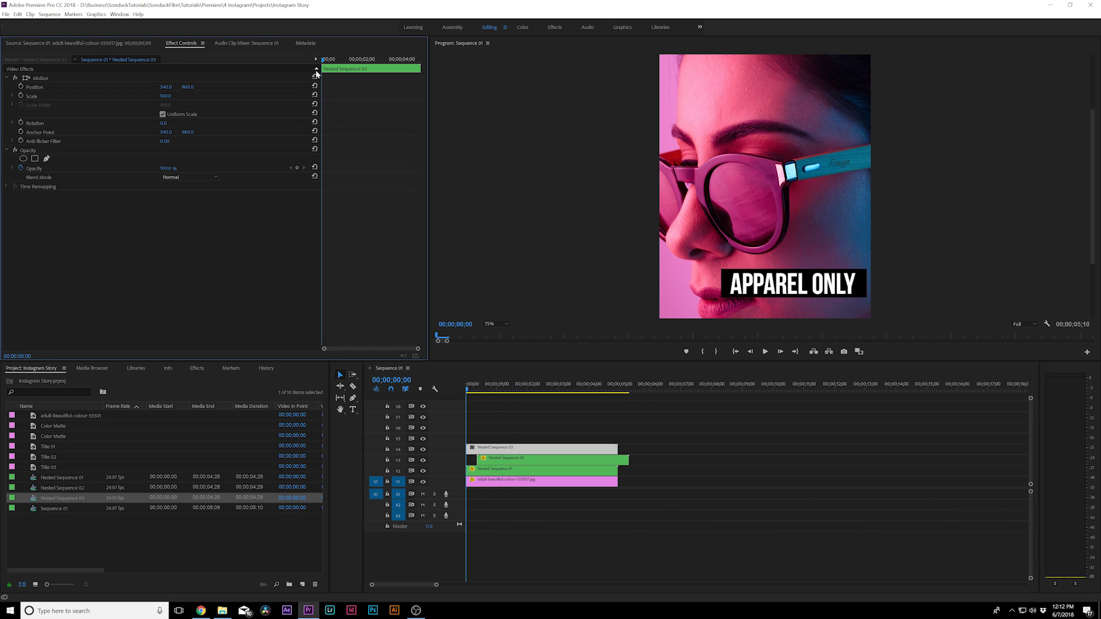
{"action": "left_click", "coordinate": [21, 87]}
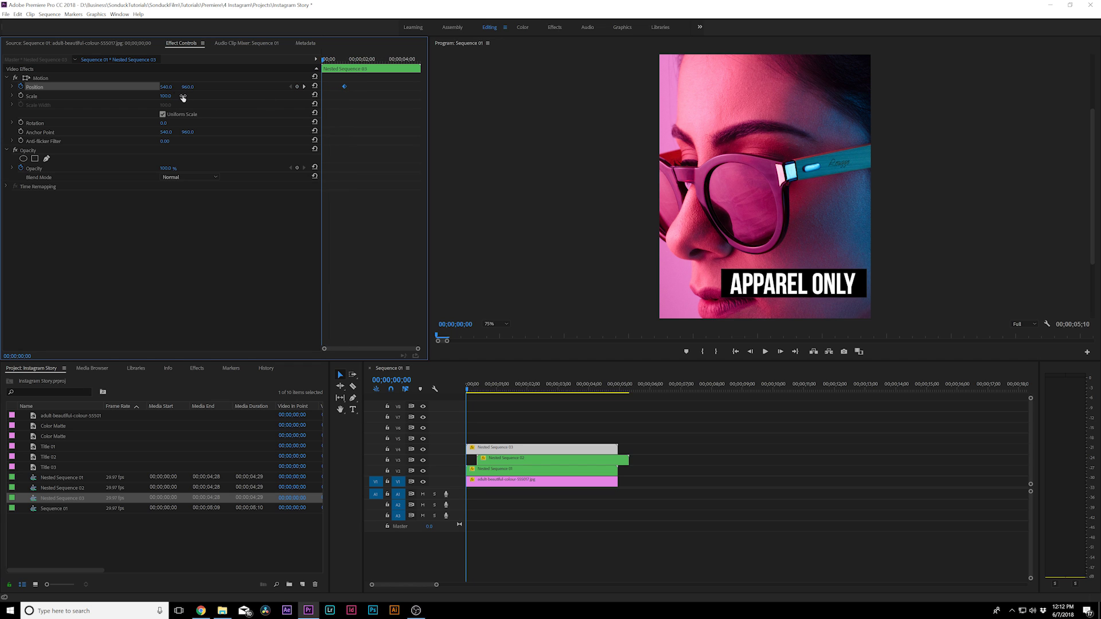
{"action": "left_click_drag", "start_coordinate": [168, 92], "coordinate": [58, 92]}
- Set APPAREL ONLY's ending position keyframe to Bezier interpolation and move it earlier to shorten the slide-in
{"action": "left_click", "coordinate": [503, 394]}
{"action": "right_click", "coordinate": [344, 86]}
{"action": "mouse_move", "coordinate": [396, 150]}
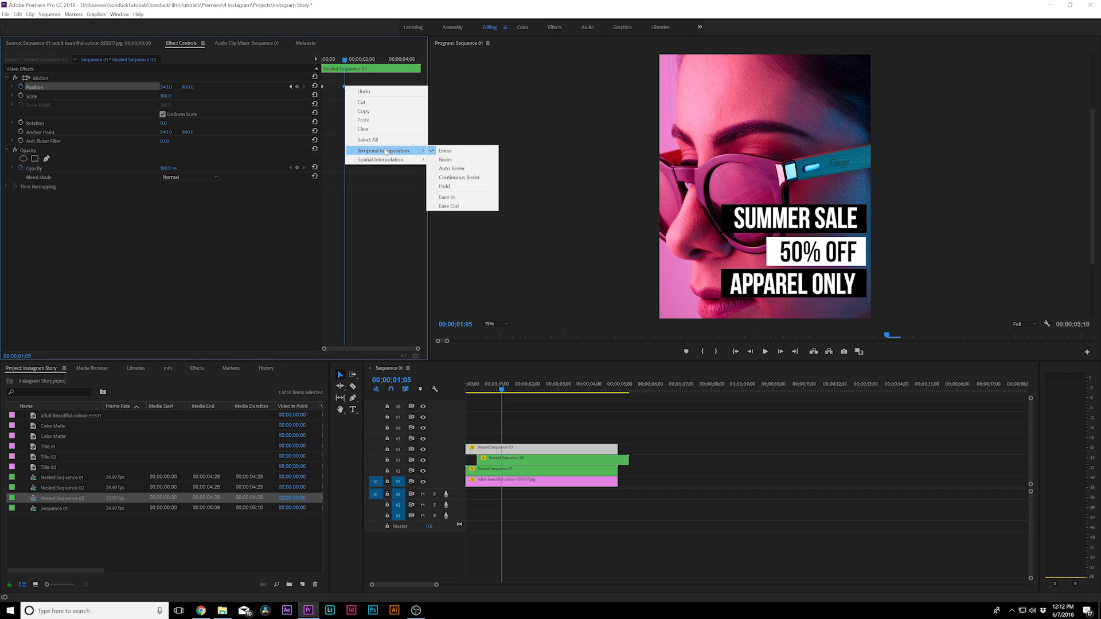
{"action": "left_click", "coordinate": [478, 160]}
- Offset the APPAREL ONLY nest on V4 to start about 17 frames into the sequence, checking the timing with playback
{"action": "left_click_drag", "start_coordinate": [513, 448], "coordinate": [539, 448]}
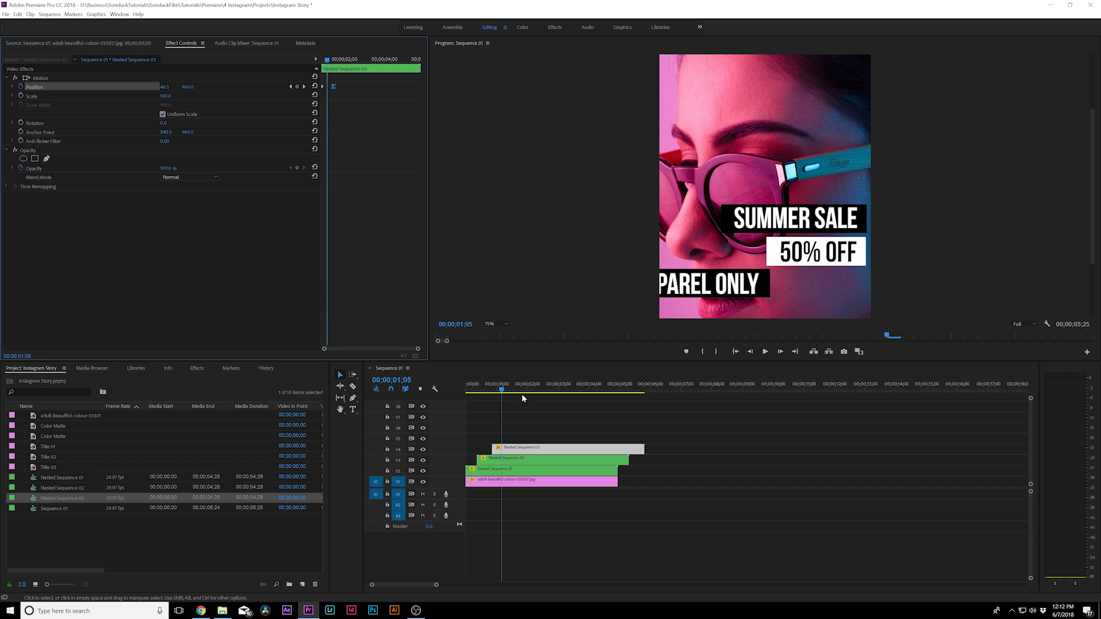
{"action": "left_click", "coordinate": [466, 390]}
{"action": "key", "text": "space"}
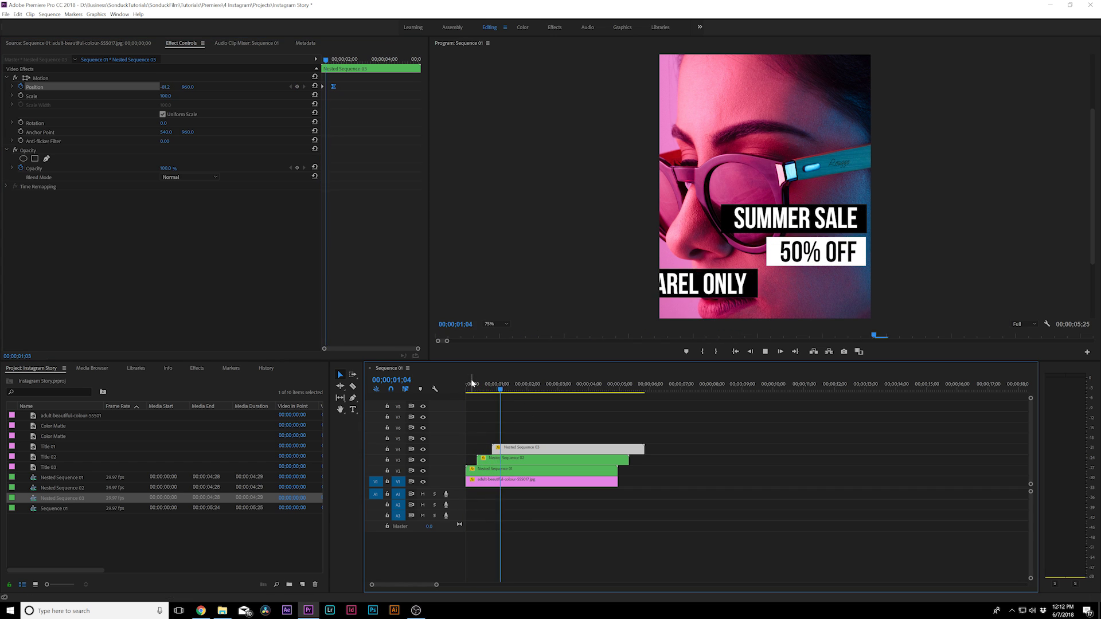
{"action": "key", "text": "space"}
{"action": "left_click_drag", "start_coordinate": [518, 450], "coordinate": [508, 451]}
{"action": "left_click", "coordinate": [466, 390]}
{"action": "key", "text": "space"}
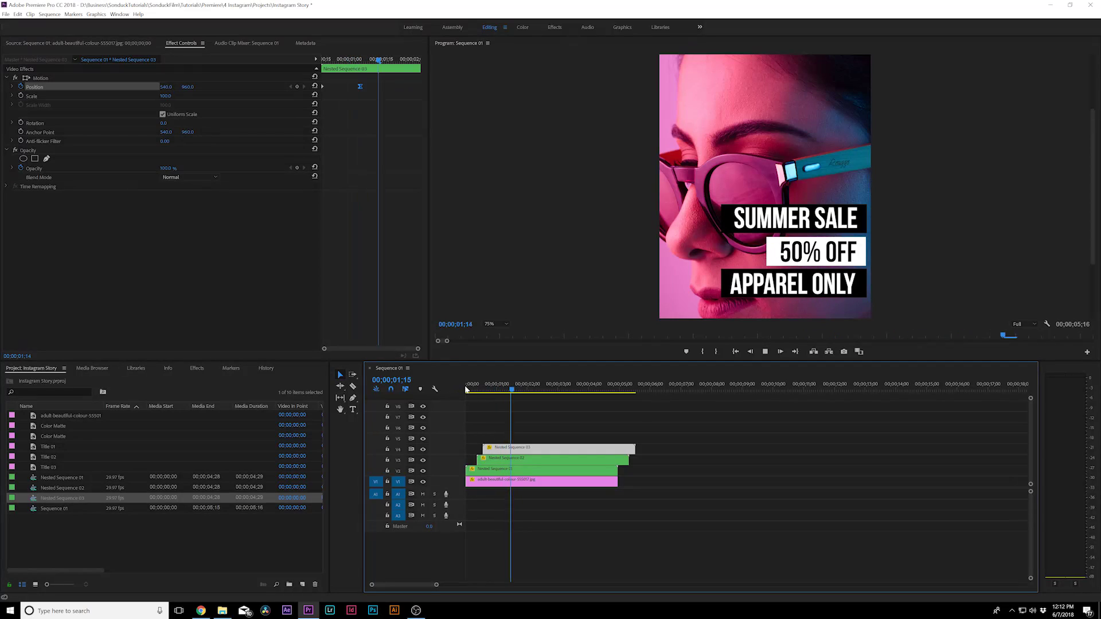
- Play the finished title animation from the start, with the preview zoom set to Fit
{"action": "left_click", "coordinate": [466, 390]}
{"action": "key", "text": "space"}
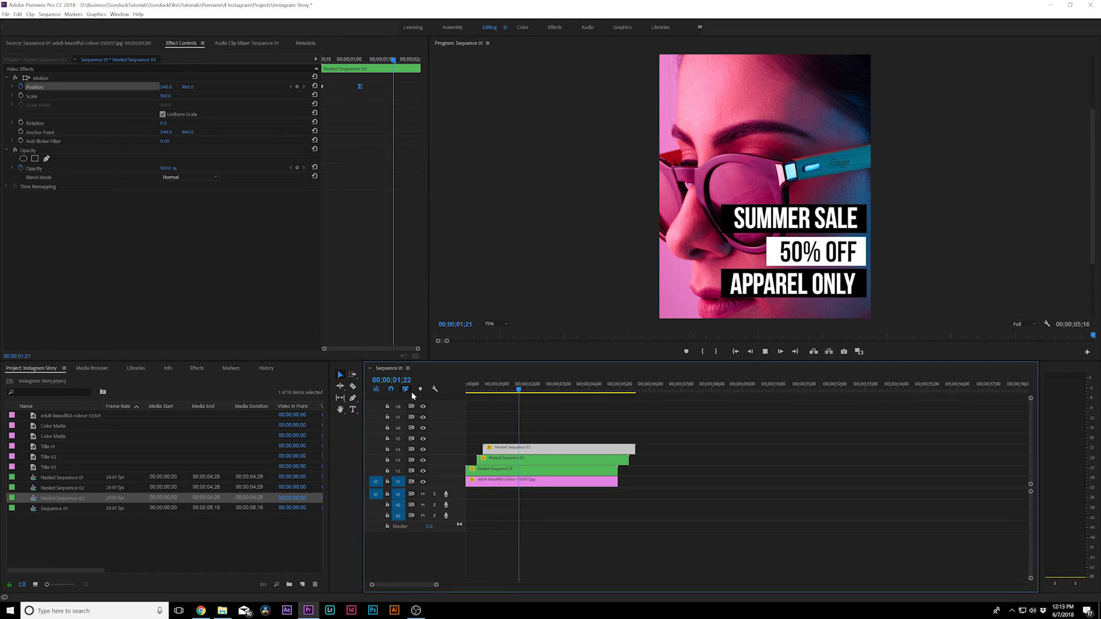
{"action": "key", "text": "space"}
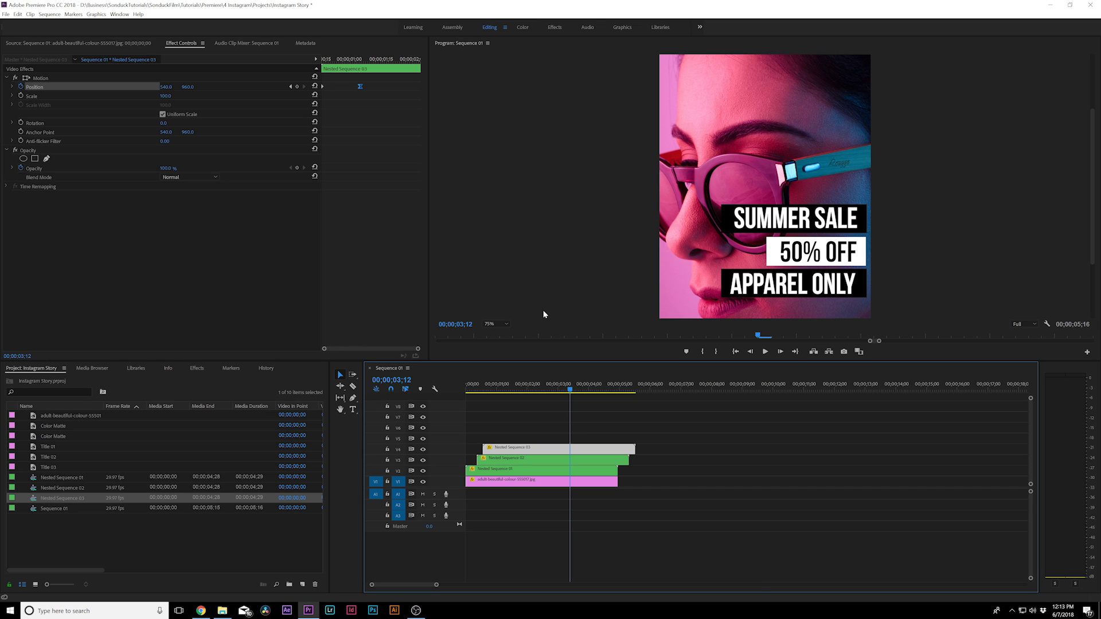
{"action": "left_click", "coordinate": [502, 324]}
{"action": "left_click", "coordinate": [497, 335]}
{"action": "key", "text": "Home"}
{"action": "key", "text": "space"}
{"action": "key", "text": "space"}
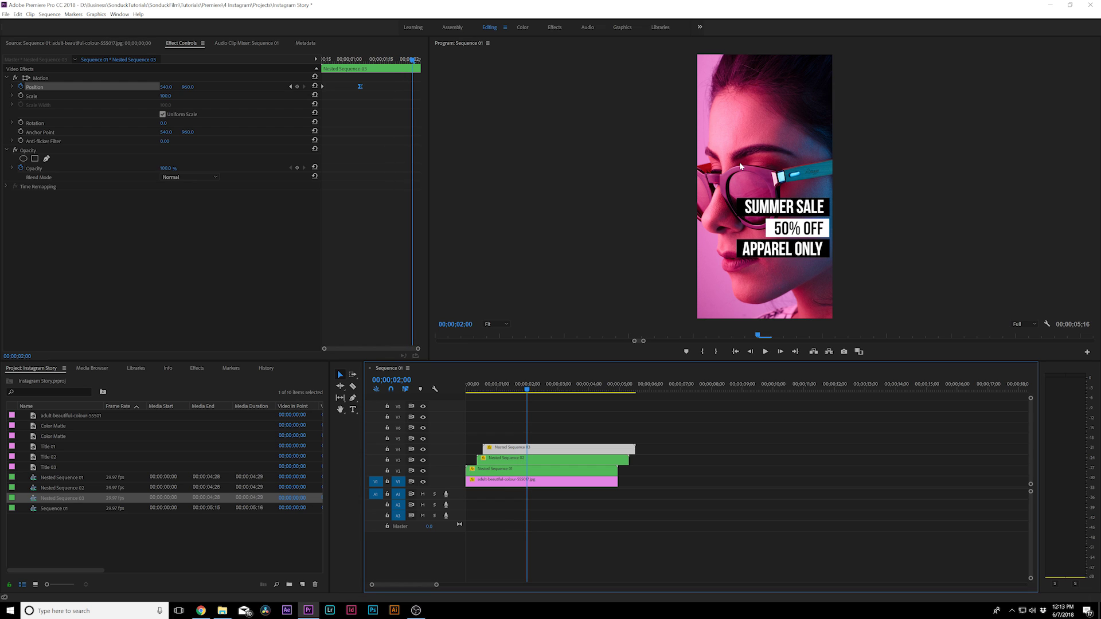
- Start position and scale keyframes on the V1 photo clip at the sequence's first frame
{"action": "mouse_move", "coordinate": [475, 392]}
{"action": "left_mouse_down"}
{"action": "mouse_move", "coordinate": [453, 394]}
{"action": "mouse_move", "coordinate": [466, 395]}
{"action": "left_mouse_up"}
{"action": "left_click", "coordinate": [484, 480]}
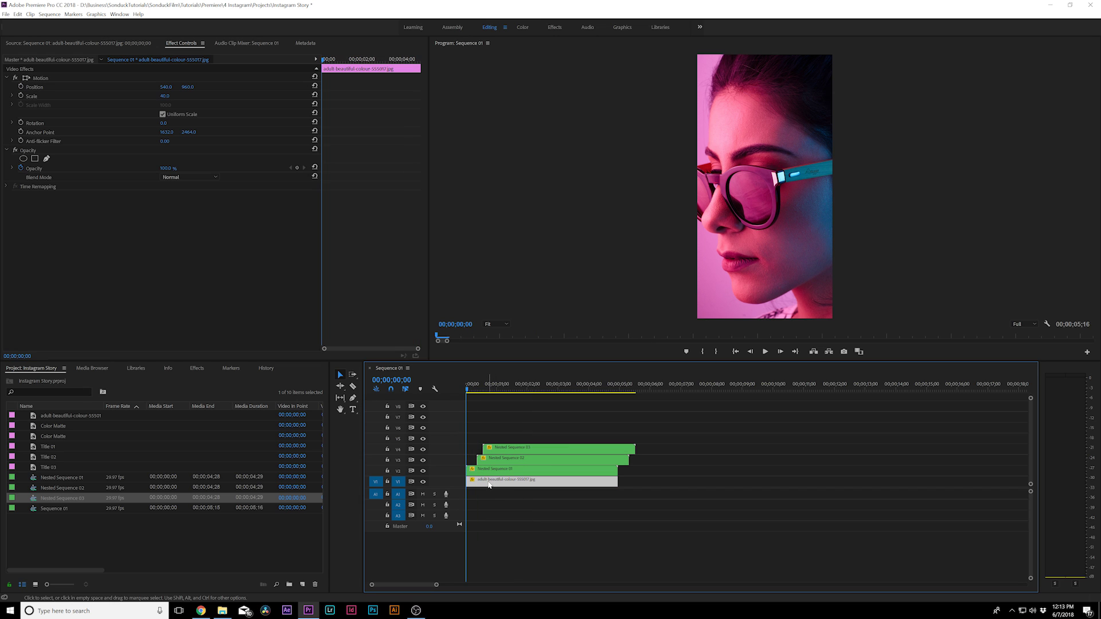
{"action": "double_click", "coordinate": [487, 480]}
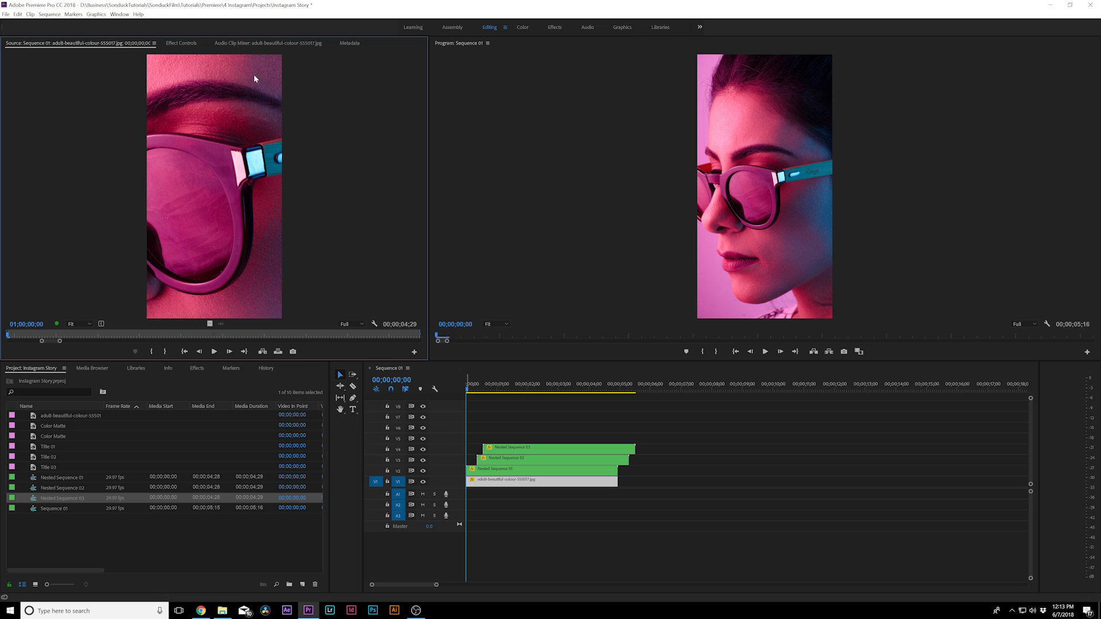
{"action": "left_click", "coordinate": [184, 43]}
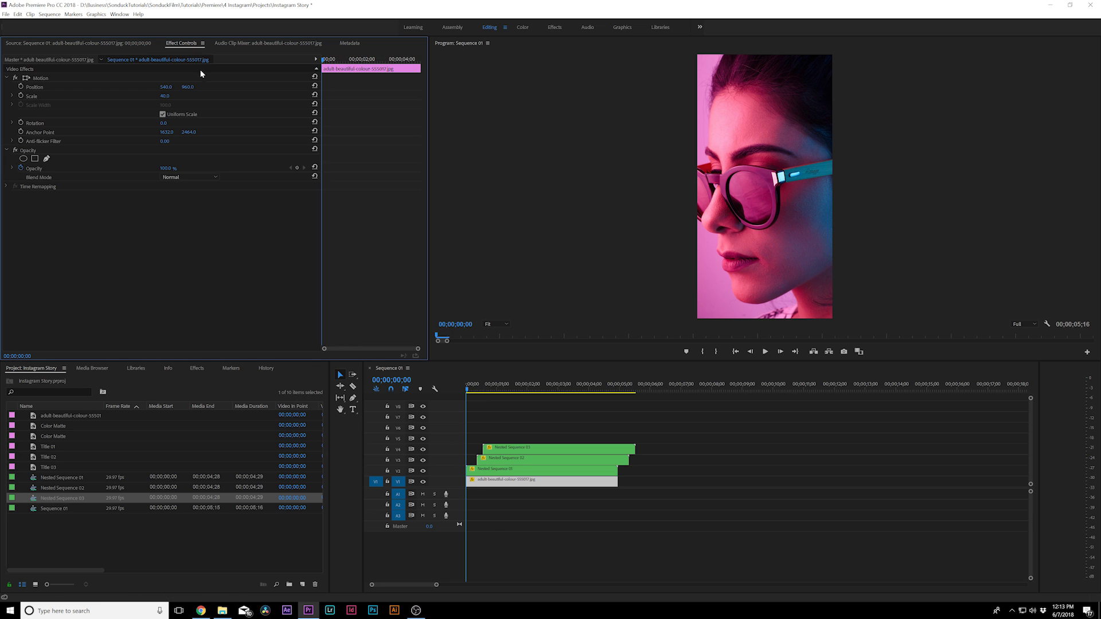
{"action": "left_click", "coordinate": [21, 87]}
{"action": "left_click", "coordinate": [22, 95]}
- Keyframe a larger scale and shifted position for the photo at 00;00;04;28, and play back the slow zoom
{"action": "left_click_drag", "start_coordinate": [323, 59], "coordinate": [422, 71]}
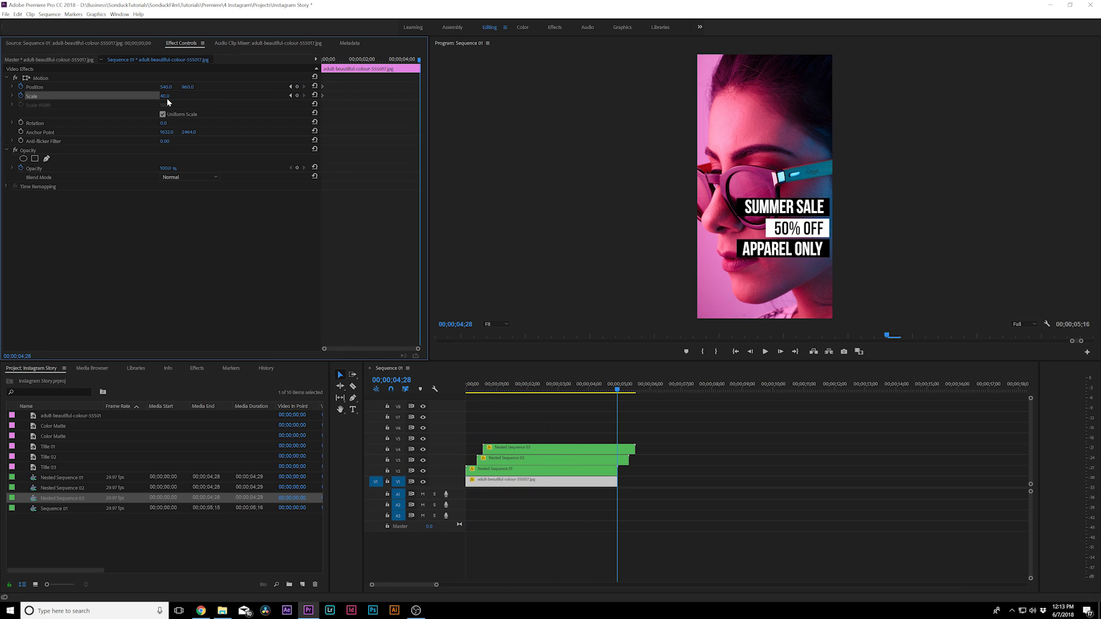
{"action": "mouse_move", "coordinate": [165, 96]}
{"action": "left_mouse_down"}
{"action": "mouse_move", "coordinate": [209, 87]}
{"action": "mouse_move", "coordinate": [167, 87]}
{"action": "left_mouse_up"}
{"action": "left_click", "coordinate": [539, 396]}
{"action": "key", "text": "Home"}
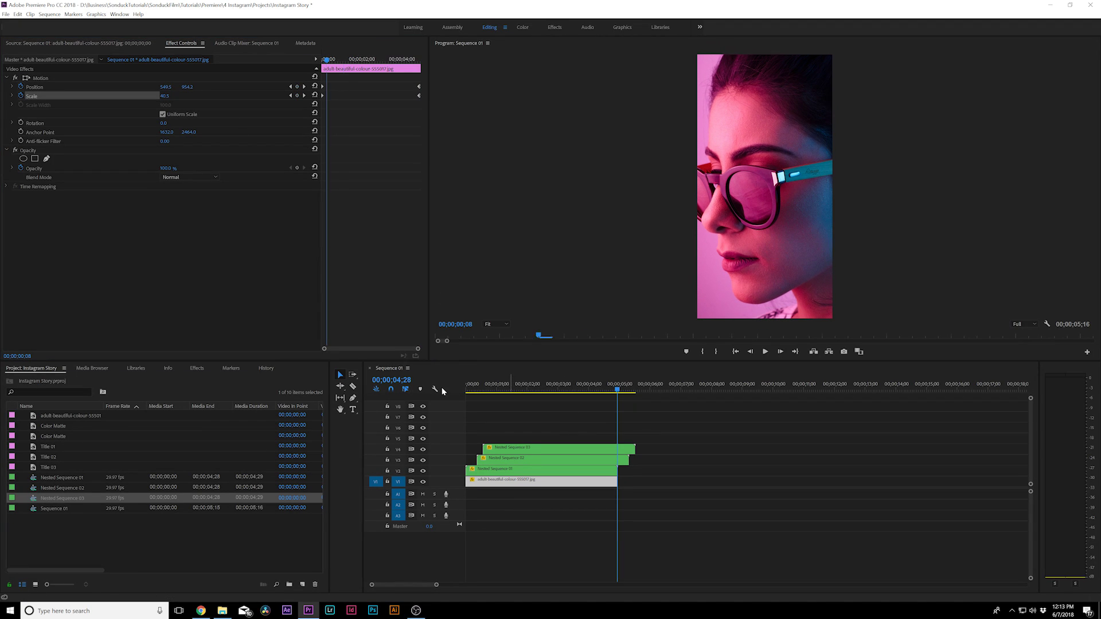
{"action": "key", "text": "space"}
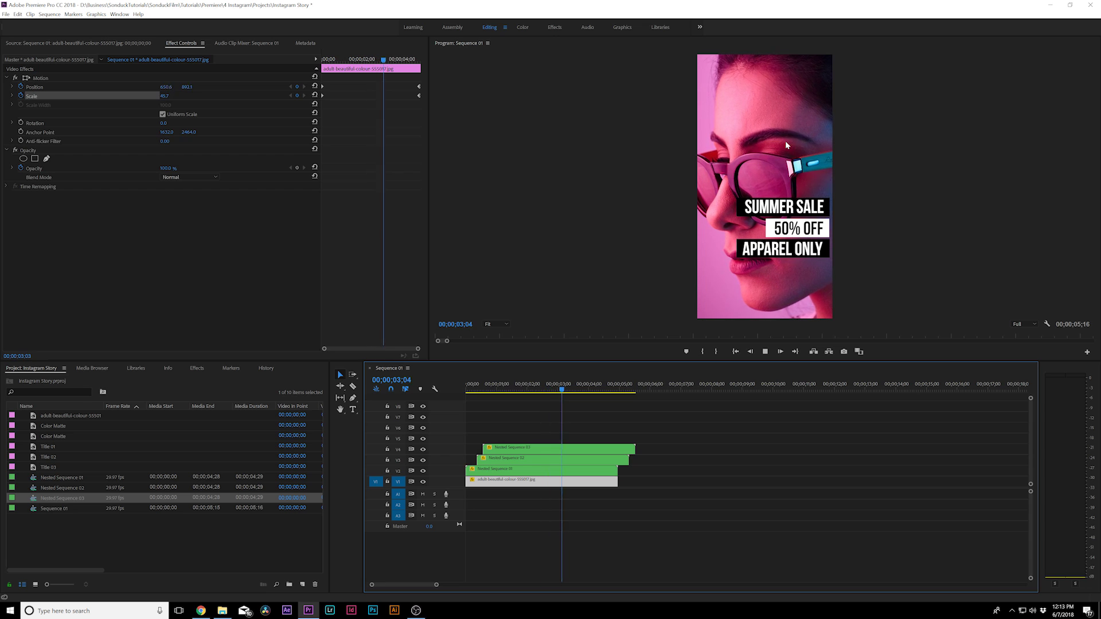
{"action": "left_click", "coordinate": [588, 389]}
{"action": "left_click_drag", "start_coordinate": [587, 389], "coordinate": [552, 389]}
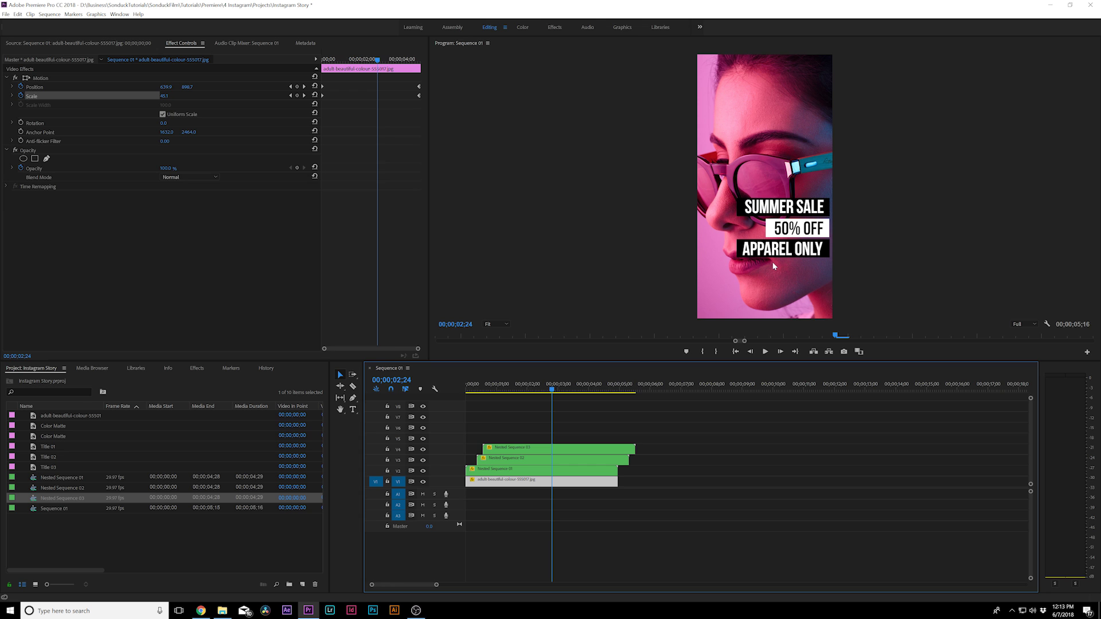
- Nest the three title clips on V2 to V4 into a single sequence, accepting the suggested name
{"action": "left_click_drag", "start_coordinate": [469, 388], "coordinate": [500, 389]}
{"action": "left_click_drag", "start_coordinate": [504, 436], "coordinate": [519, 473]}
{"action": "right_click", "coordinate": [516, 450]}
{"action": "left_click", "coordinate": [487, 407]}
{"action": "left_click_drag", "start_coordinate": [487, 408], "coordinate": [522, 477]}
{"action": "right_click", "coordinate": [541, 462]}
{"action": "left_click", "coordinate": [576, 283]}
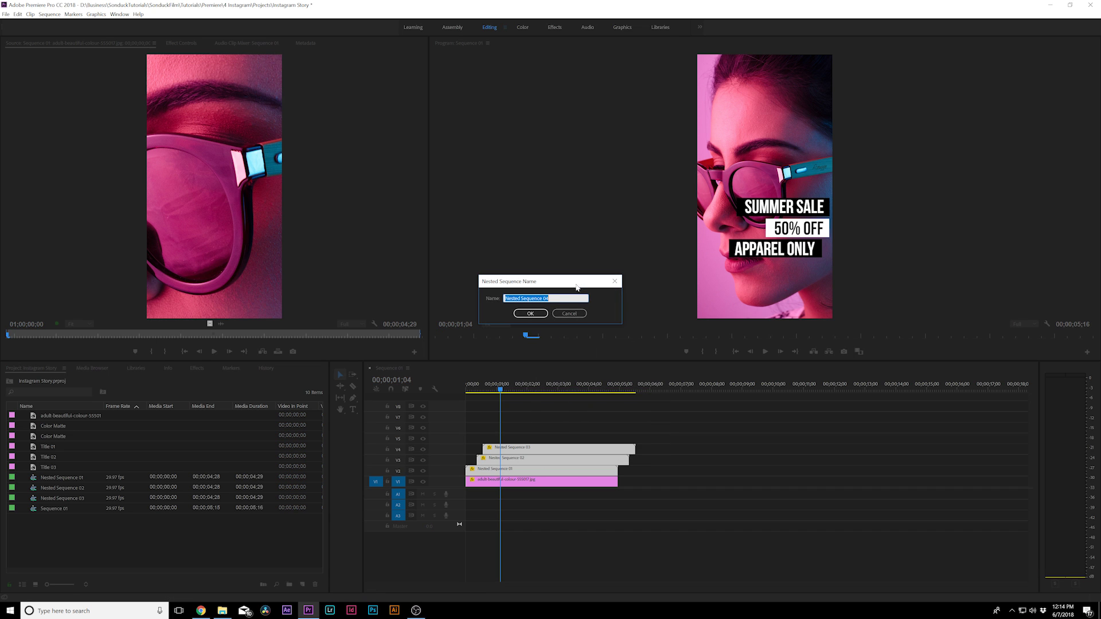
{"action": "left_click", "coordinate": [530, 313]}
- Start position and scale keyframes on the combined title nest at the sequence's first frame
{"action": "left_click_drag", "start_coordinate": [487, 389], "coordinate": [505, 389]}
{"action": "left_click", "coordinate": [498, 470]}
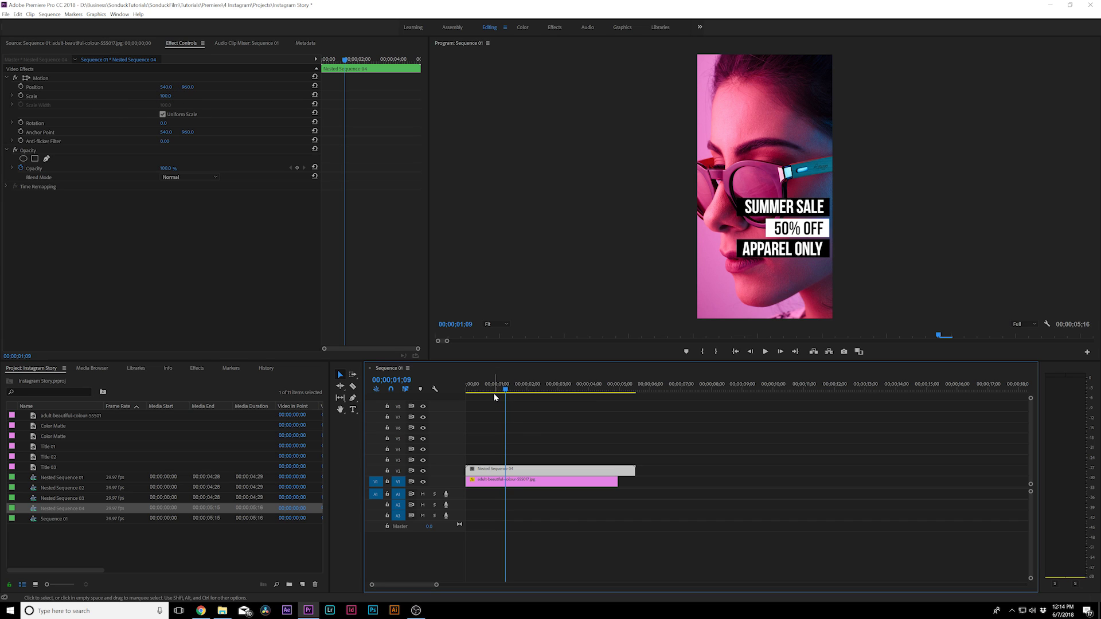
{"action": "left_click", "coordinate": [467, 390]}
{"action": "left_click", "coordinate": [21, 86]}
{"action": "left_click", "coordinate": [21, 96]}
- Keyframe the combined title nest at 00;00;04;27 with a lower position at Y 1208 and scale 112, and review the motion with playback
{"action": "left_click_drag", "start_coordinate": [390, 59], "coordinate": [411, 73]}
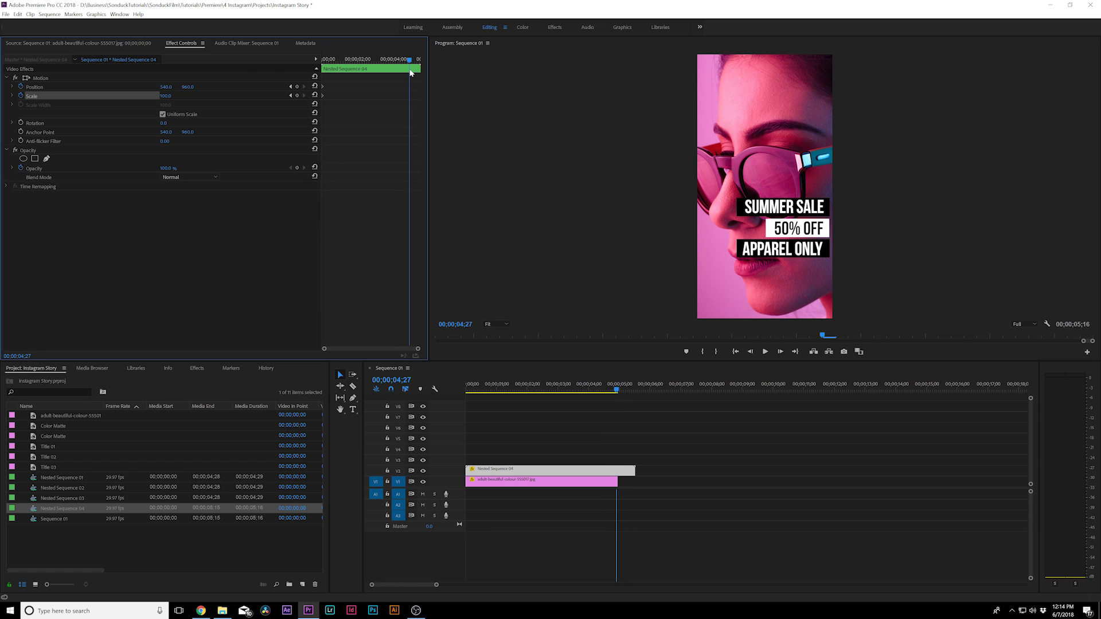
{"action": "left_click_drag", "start_coordinate": [184, 87], "coordinate": [325, 87]}
{"action": "left_click_drag", "start_coordinate": [164, 96], "coordinate": [171, 96]}
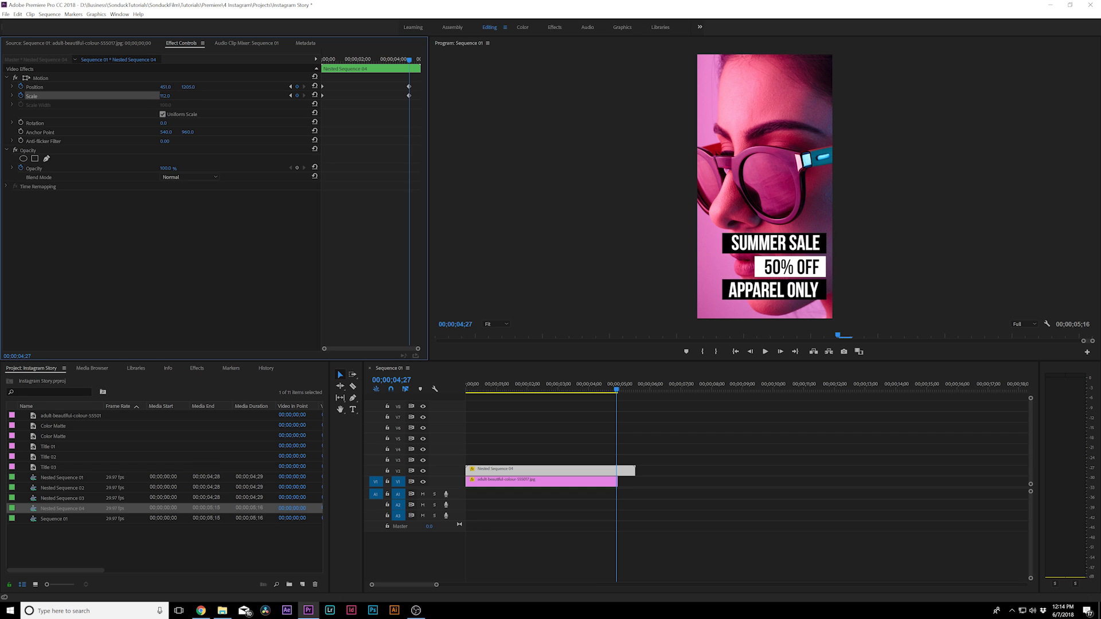
{"action": "left_click", "coordinate": [515, 391]}
{"action": "left_click_drag", "start_coordinate": [514, 392], "coordinate": [457, 385]}
{"action": "key", "text": "space"}
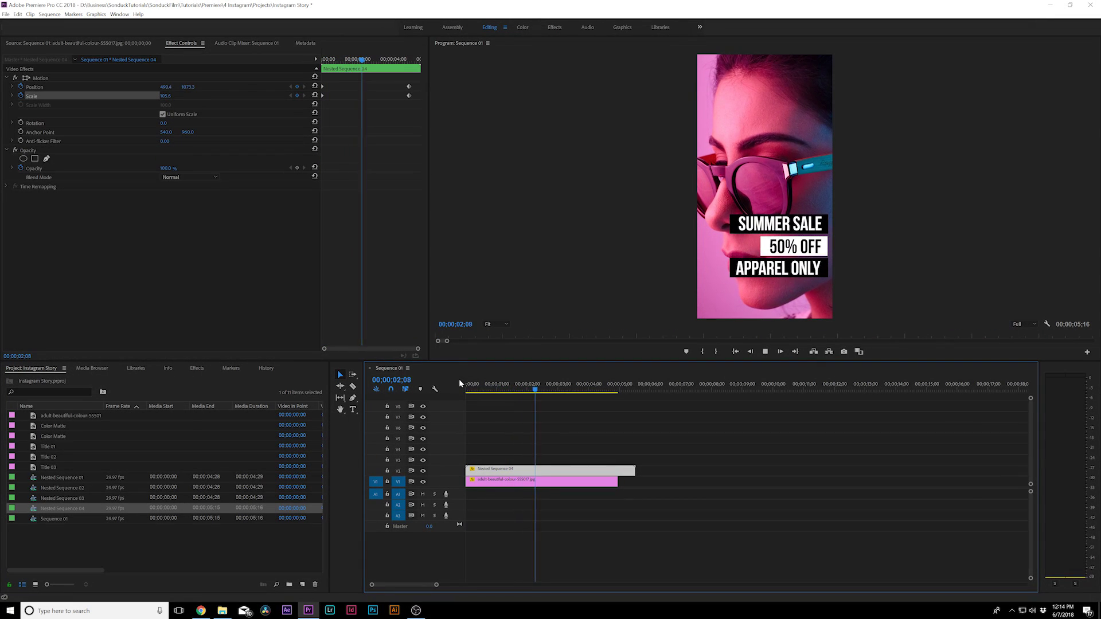
{"action": "key", "text": "space"}
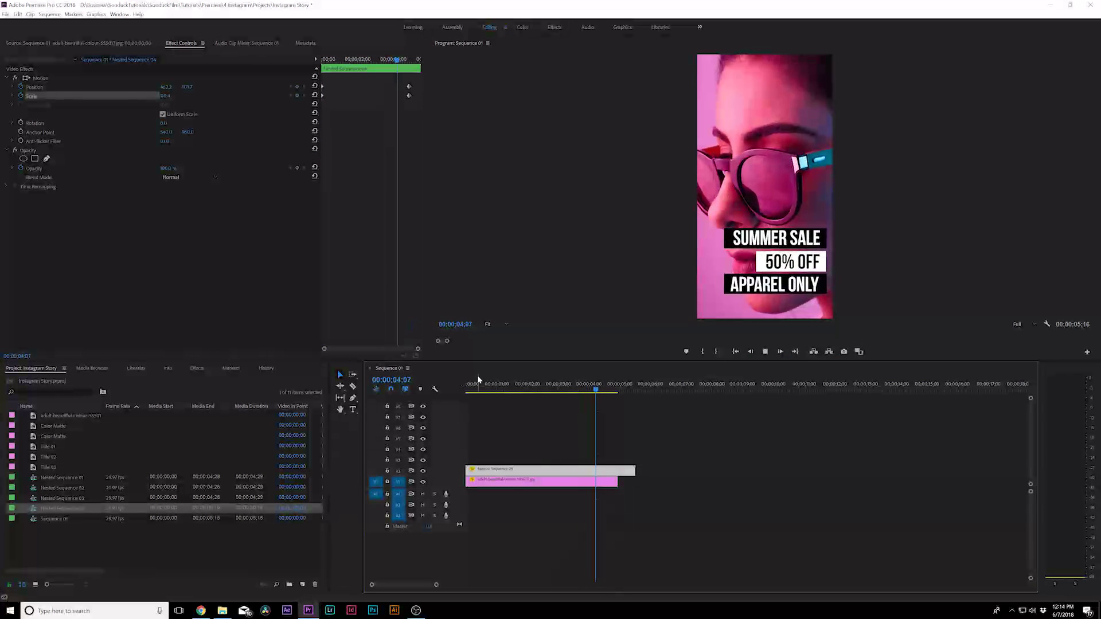
{"action": "left_click_drag", "start_coordinate": [546, 396], "coordinate": [514, 395]}
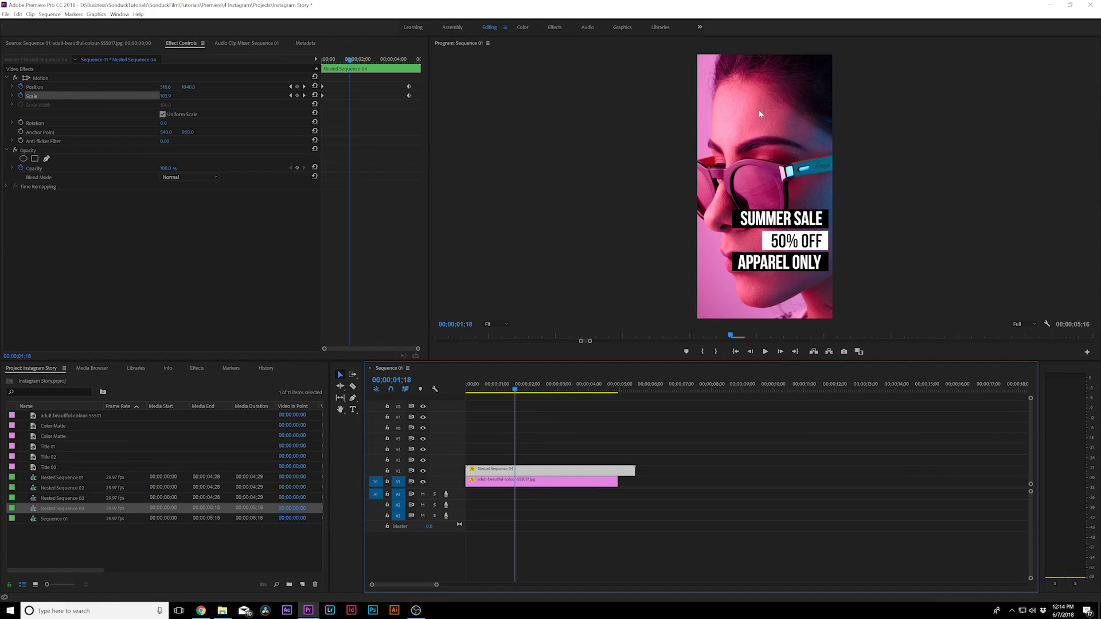
- Play back and scrub through the ad with its logo and semi-transparent colour matte header
{"action": "left_click", "coordinate": [86, 44]}
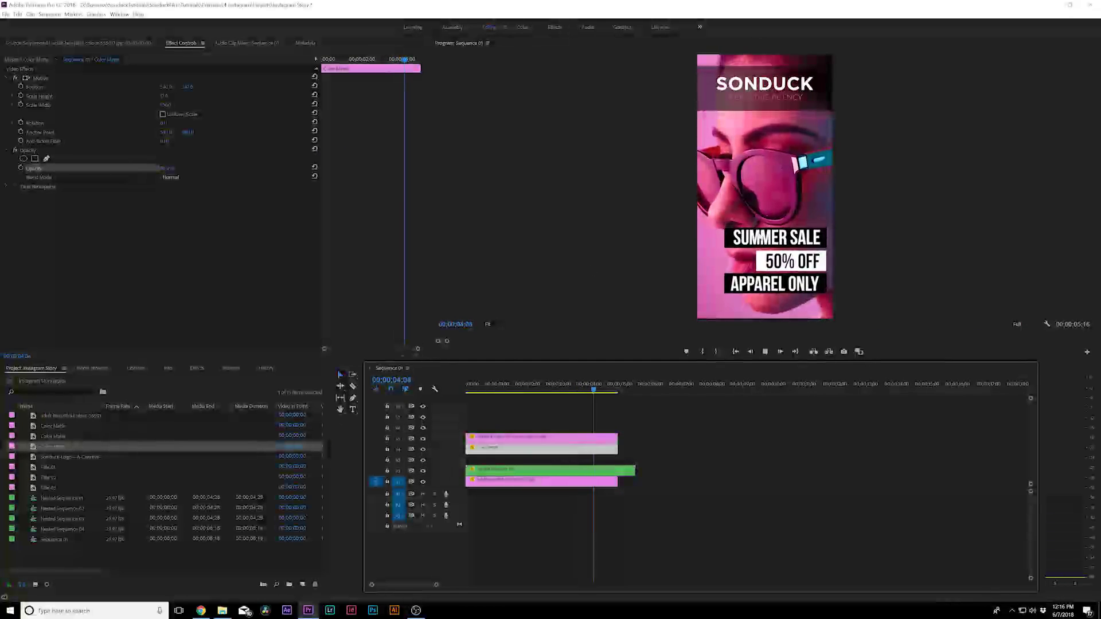
{"action": "left_click_drag", "start_coordinate": [605, 384], "coordinate": [434, 411]}
{"action": "key", "text": "space"}
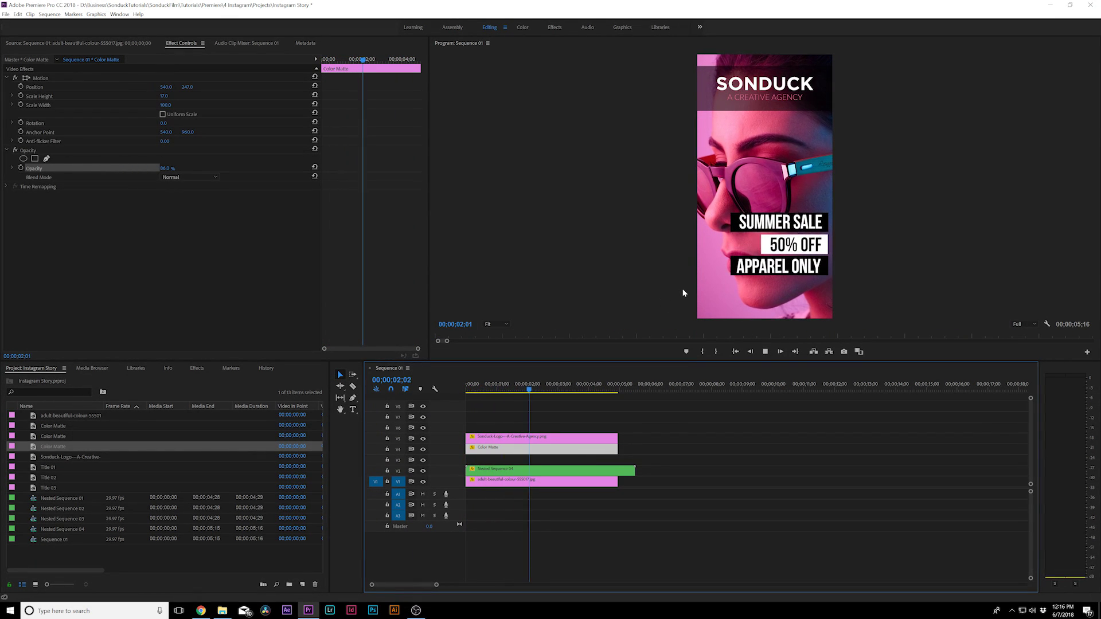
{"action": "key", "text": "space"}
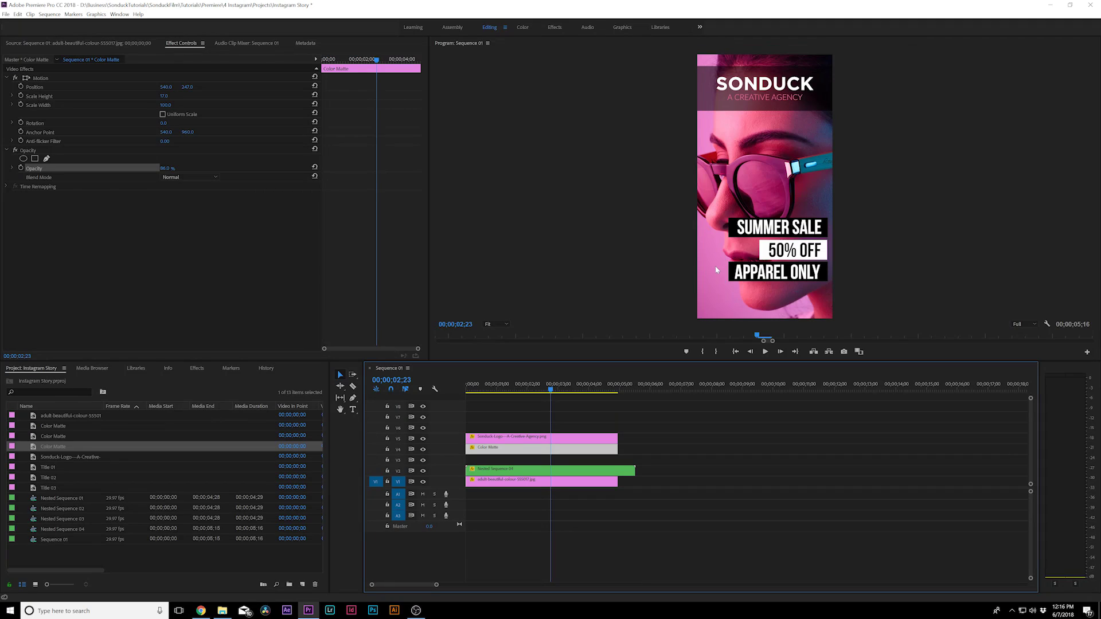
{"action": "left_click_drag", "start_coordinate": [576, 390], "coordinate": [519, 397]}
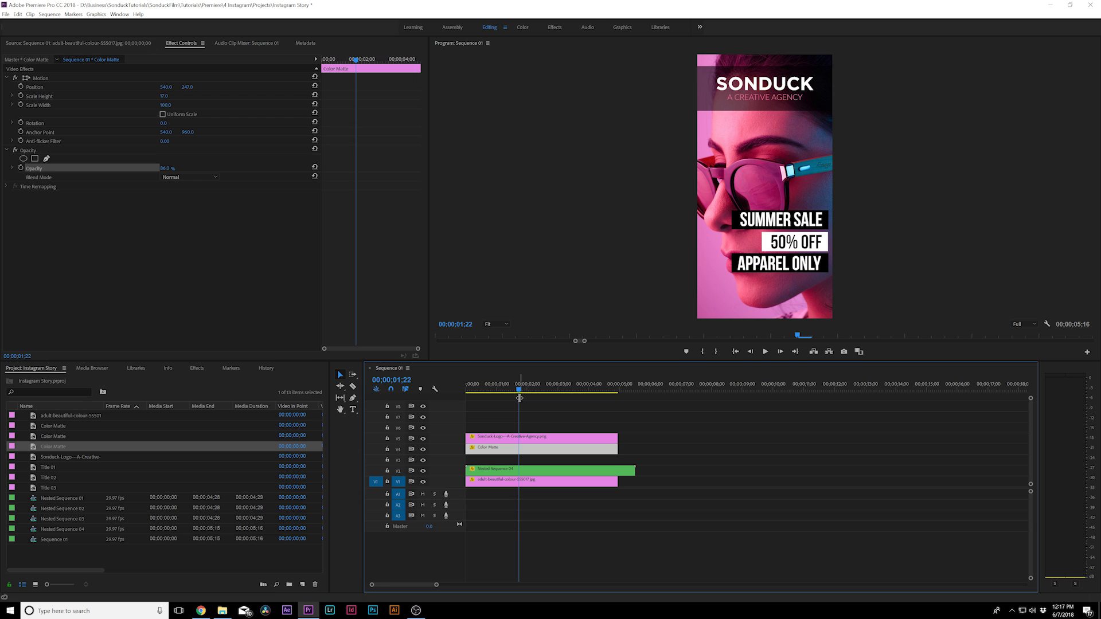
{"action": "left_click_drag", "start_coordinate": [519, 396], "coordinate": [460, 395]}
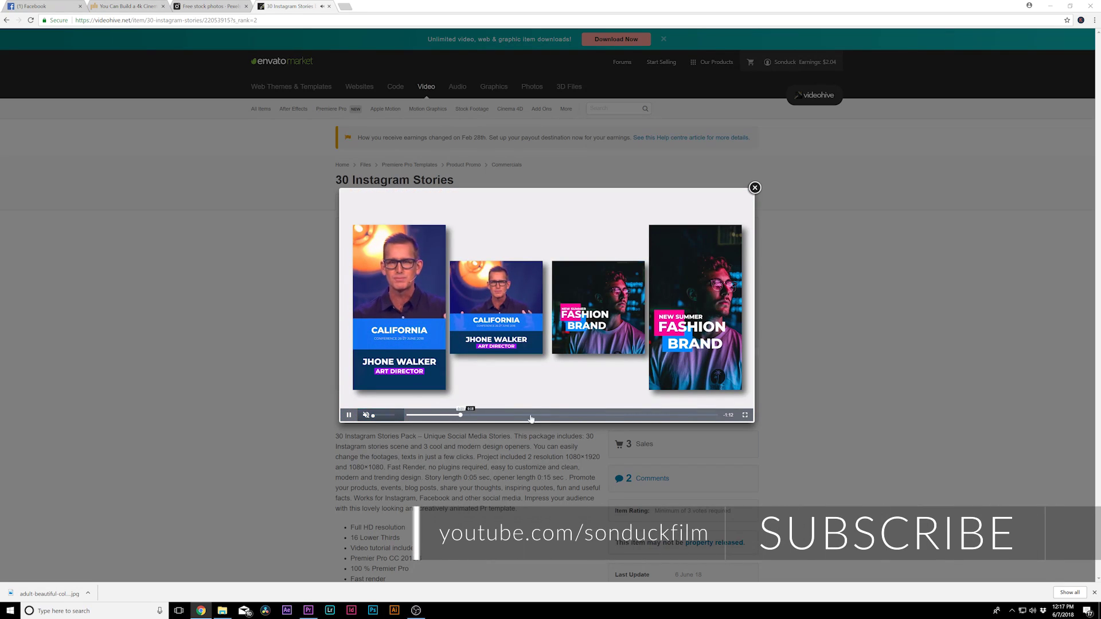
- Skim the 30 Instagram Stories preview video on Videohive, close it, and return to Premiere Pro
{"action": "left_click", "coordinate": [542, 416]}
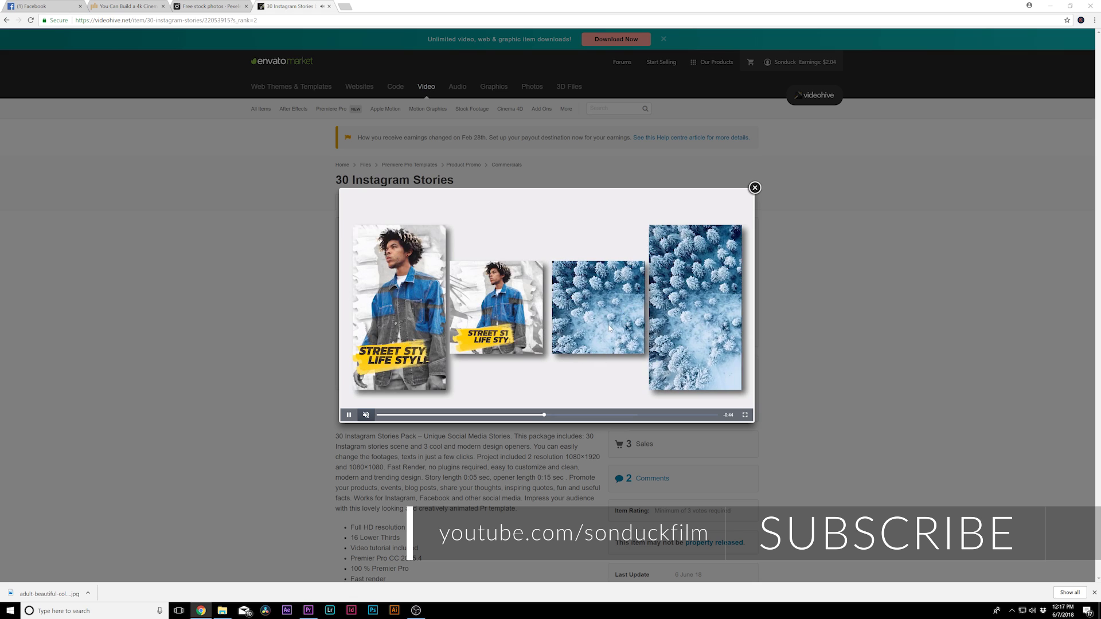
{"action": "left_click", "coordinate": [596, 415]}
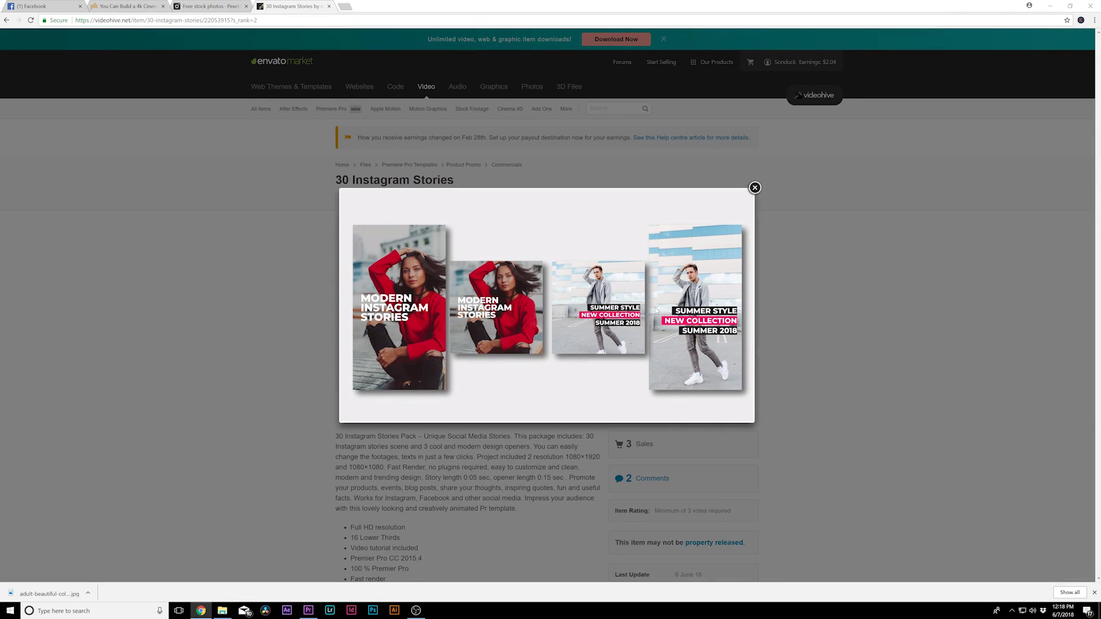
{"action": "left_click", "coordinate": [871, 253]}
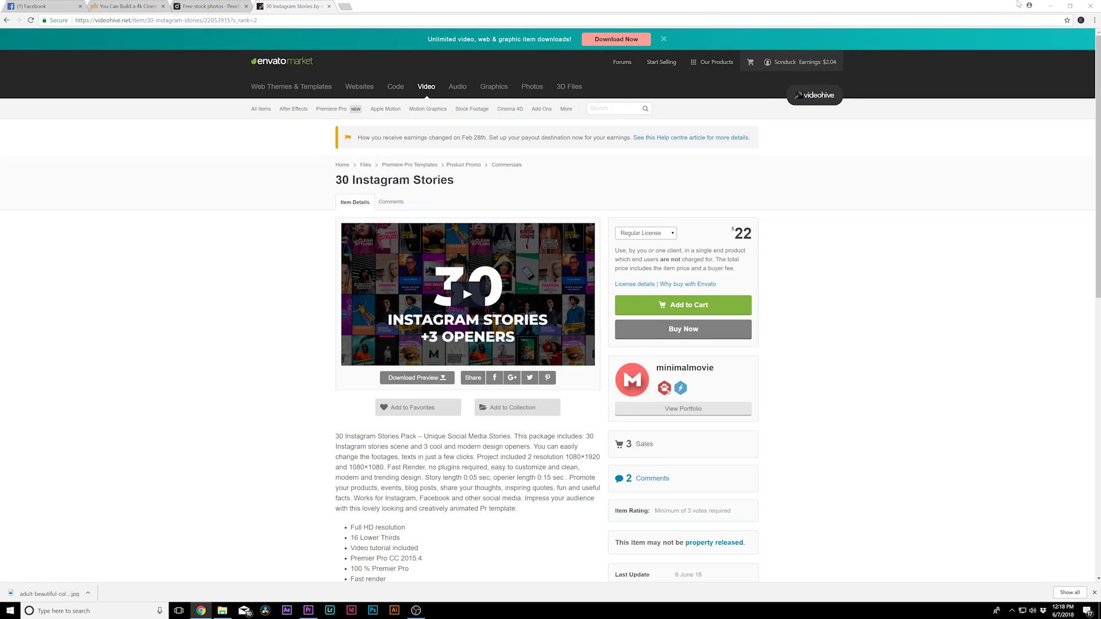
{"action": "left_click", "coordinate": [1045, 6]}
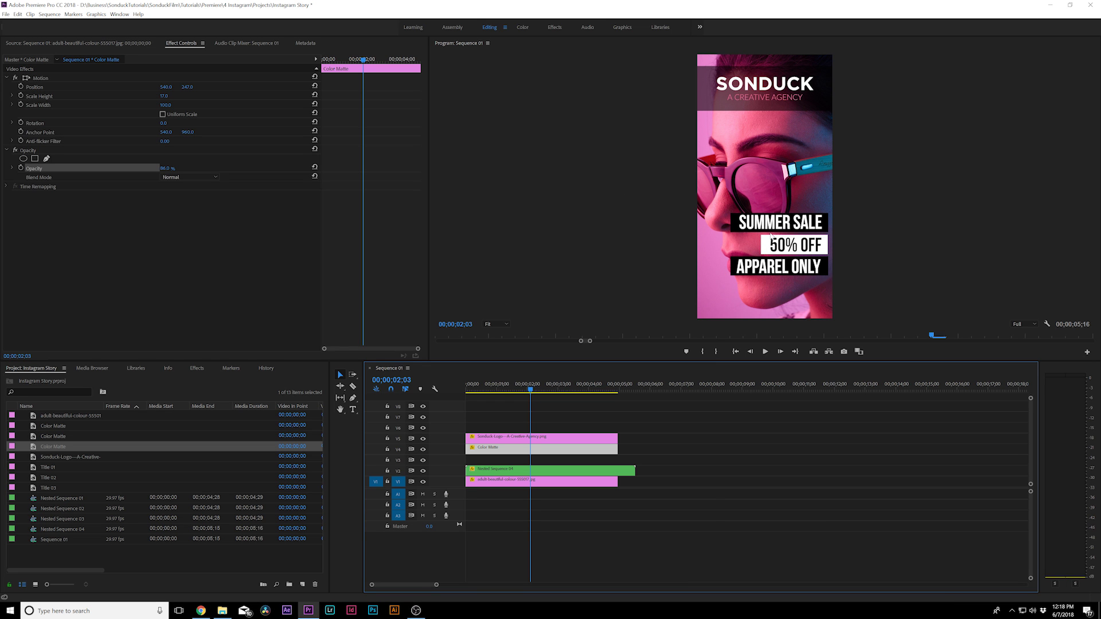